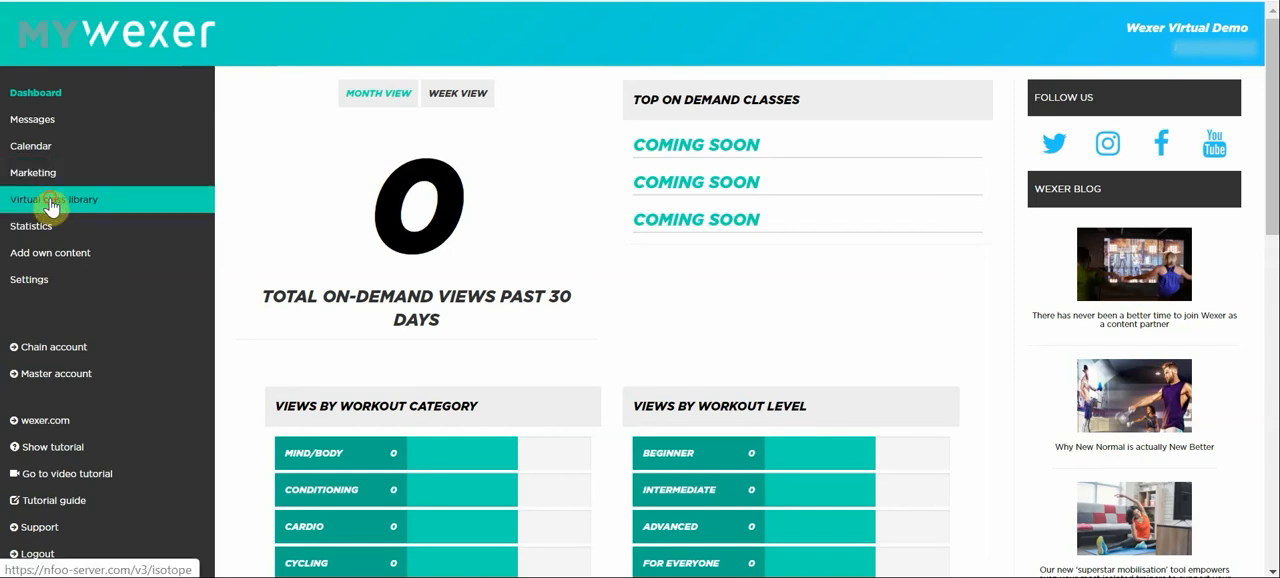
Filter the virtual class library to provider 20 Minute HiiT and duration 15-30 min, and look through the matching classes.
click(140, 200)
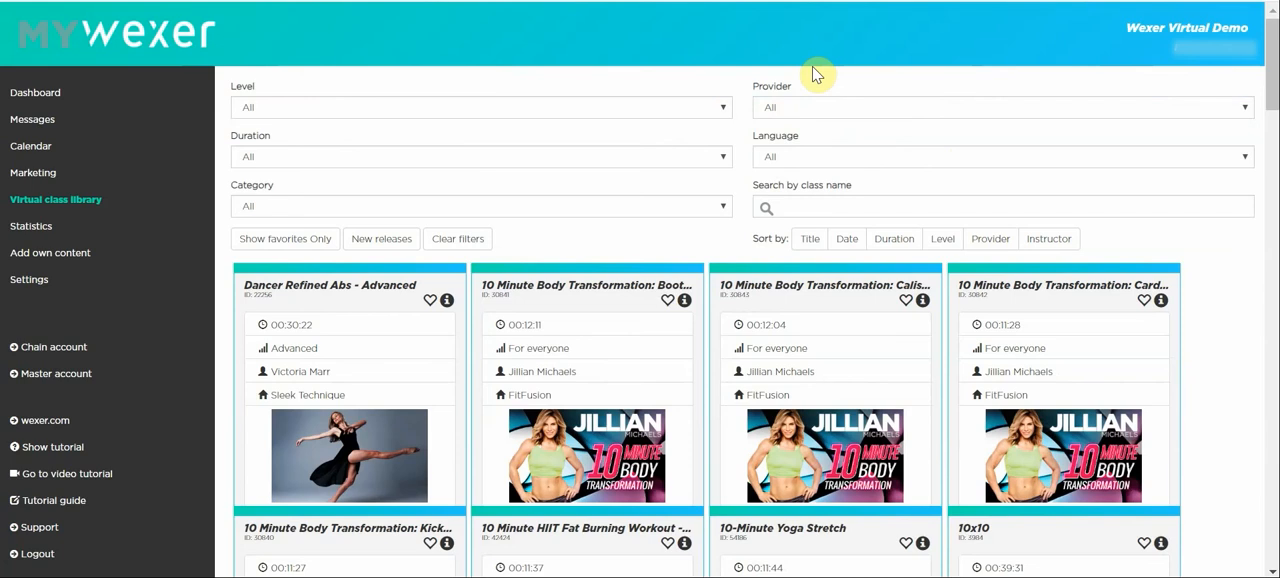
click(825, 112)
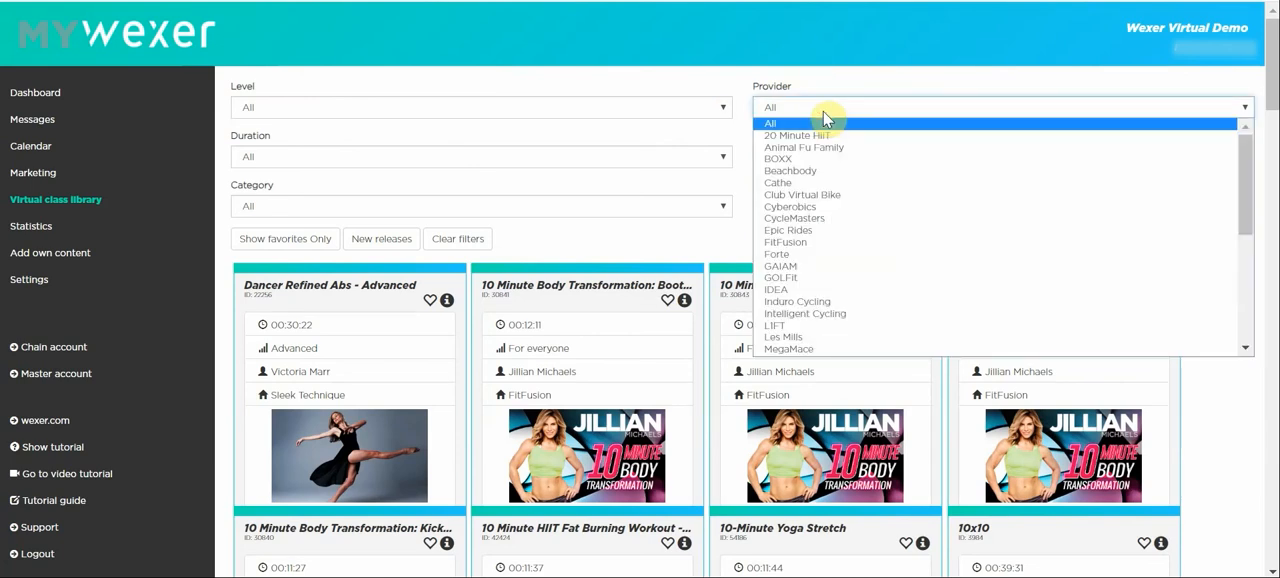
click(821, 134)
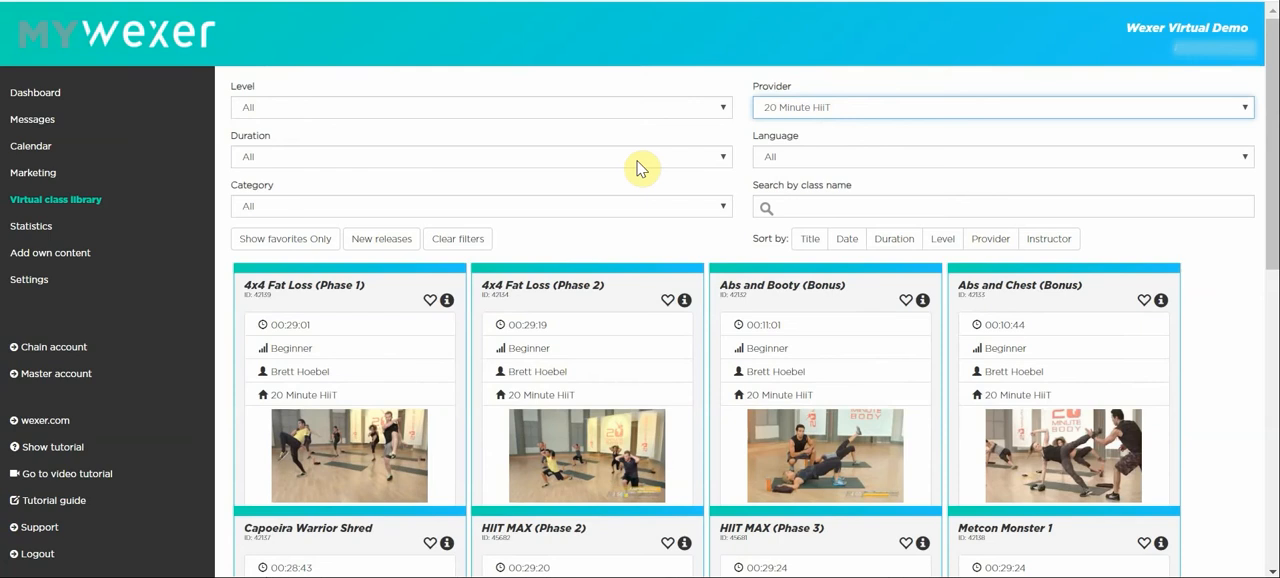
click(635, 160)
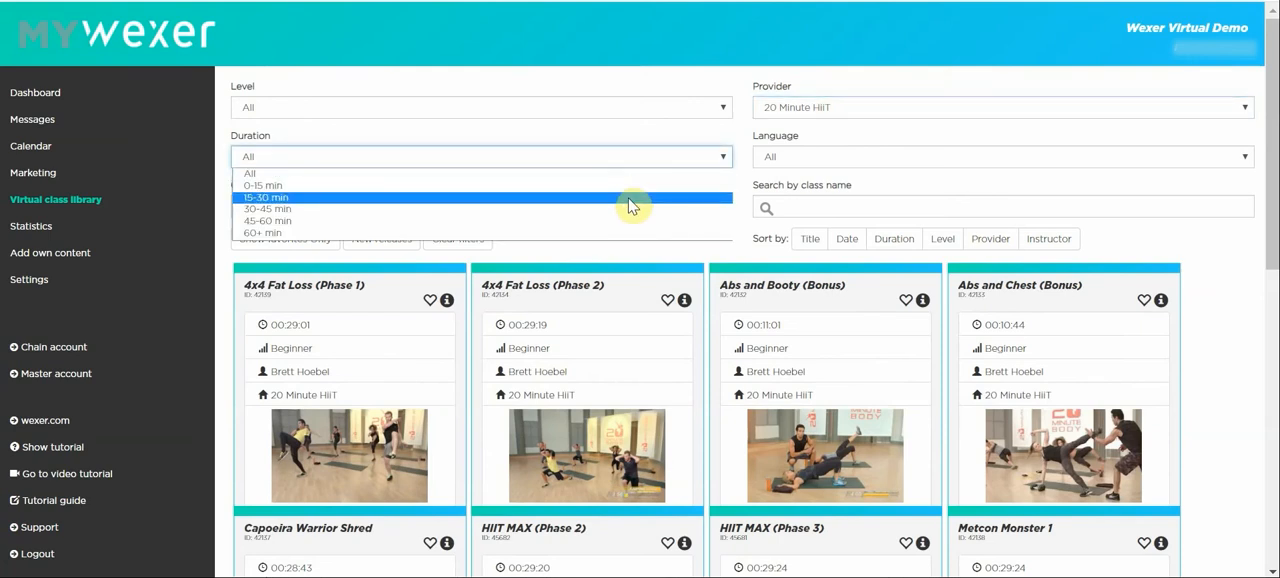
click(630, 197)
scroll(677, 91, down, 1)
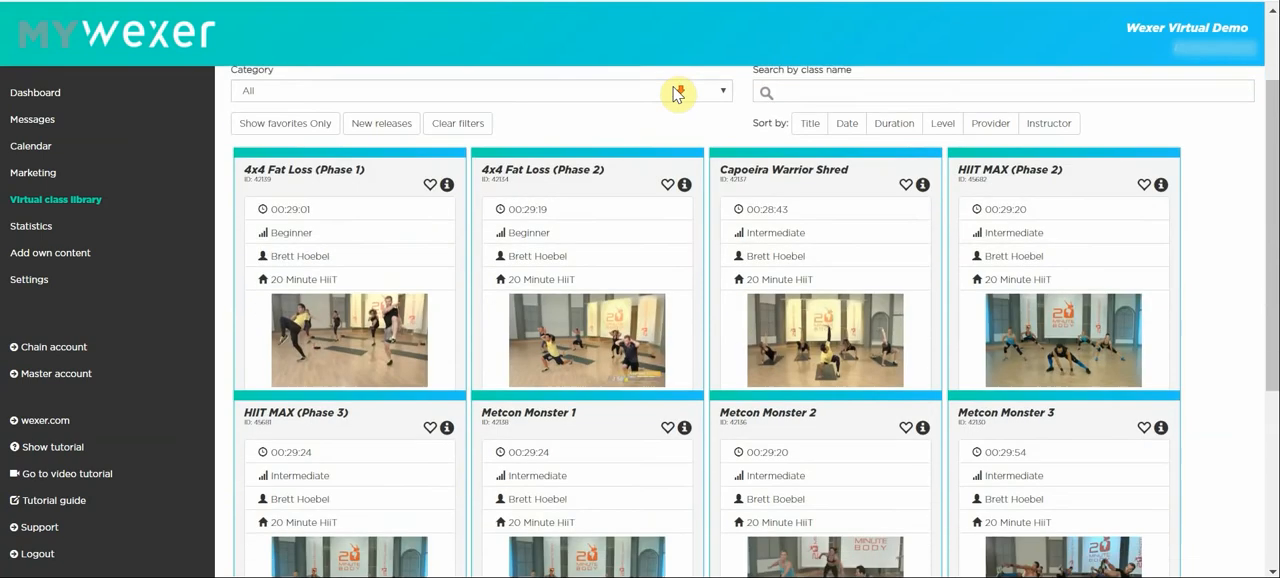
scroll(677, 93, down, 2)
scroll(677, 93, up, 2)
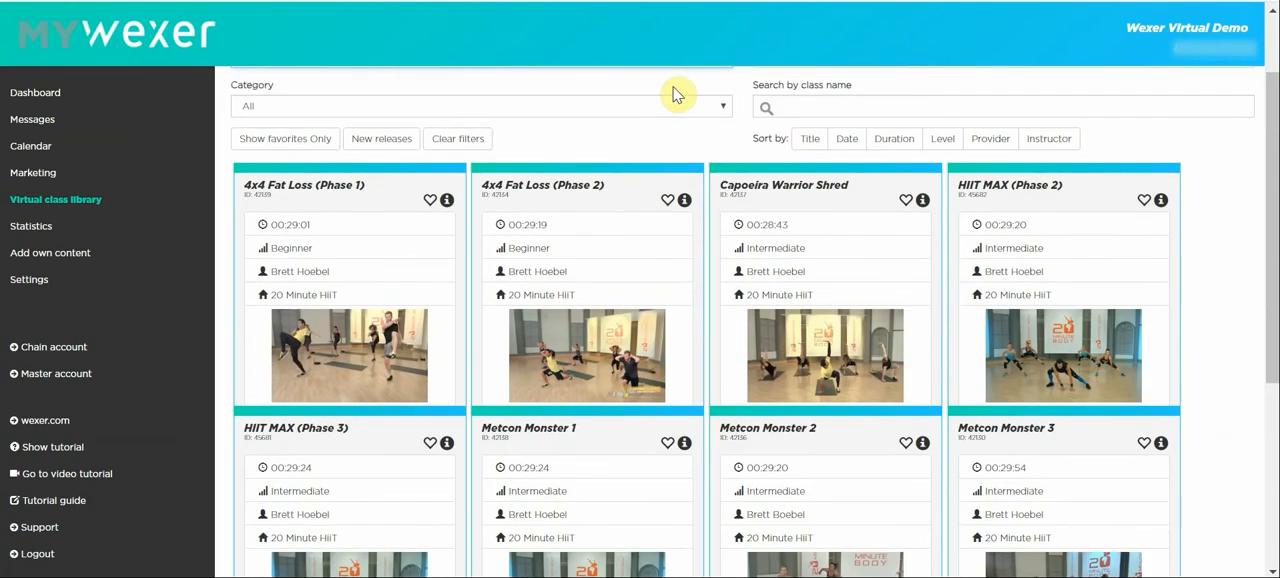
scroll(675, 90, up, 1)
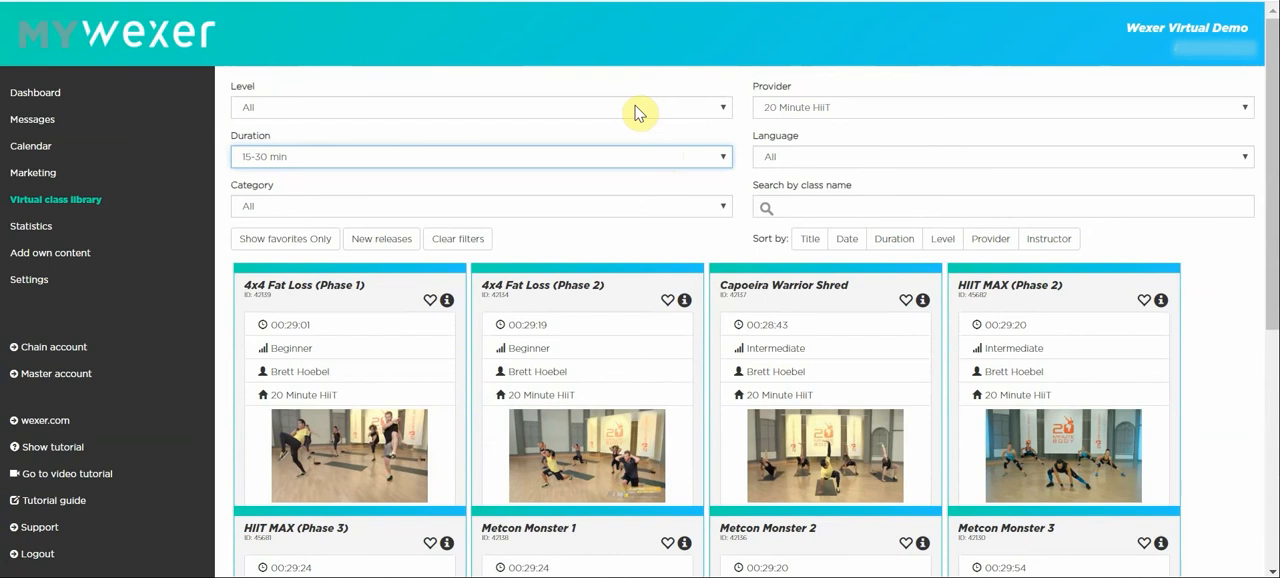
Narrow the class library filter to the Intermediate level and review the matching classes.
click(637, 108)
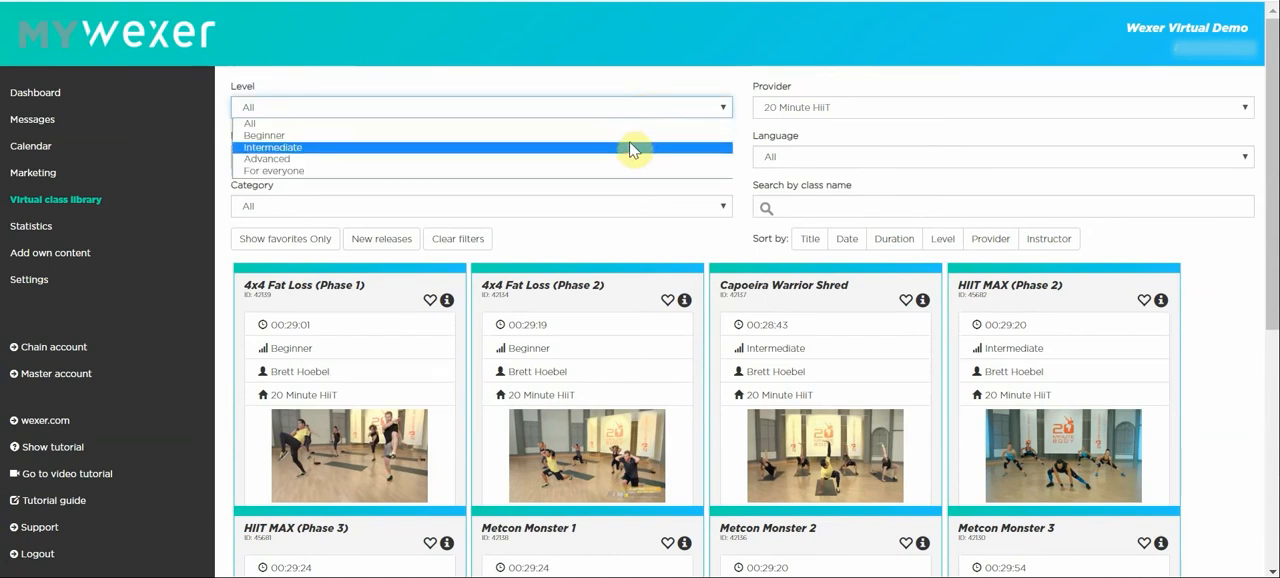
click(629, 148)
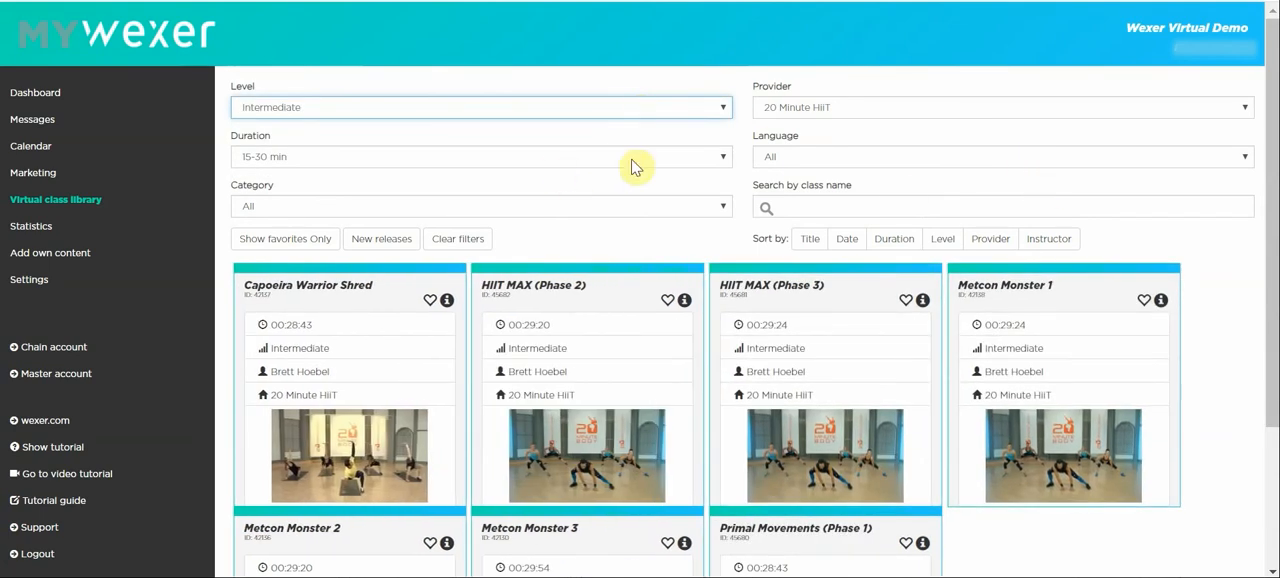
scroll(872, 205, down, 1)
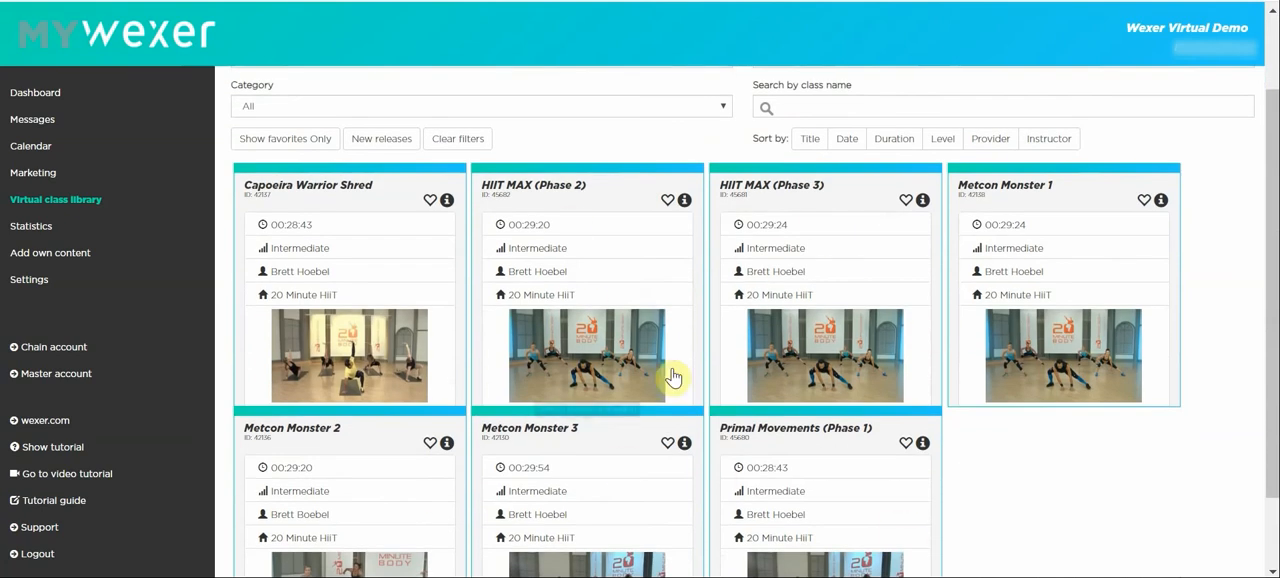
scroll(676, 362, up, 1)
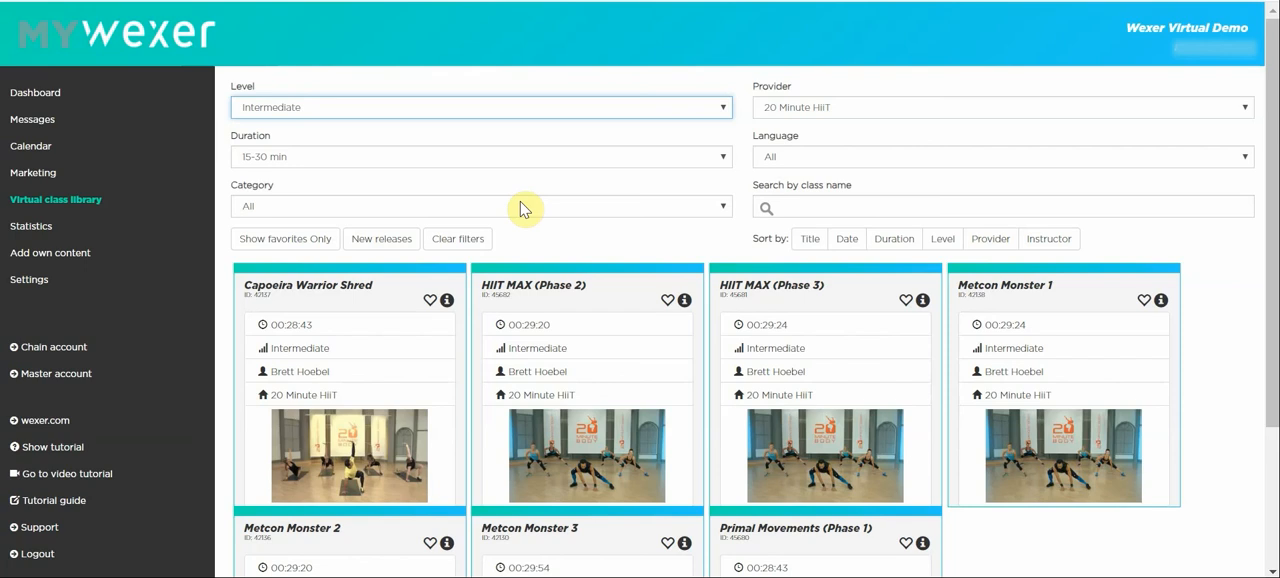
scroll(600, 240, down, 2)
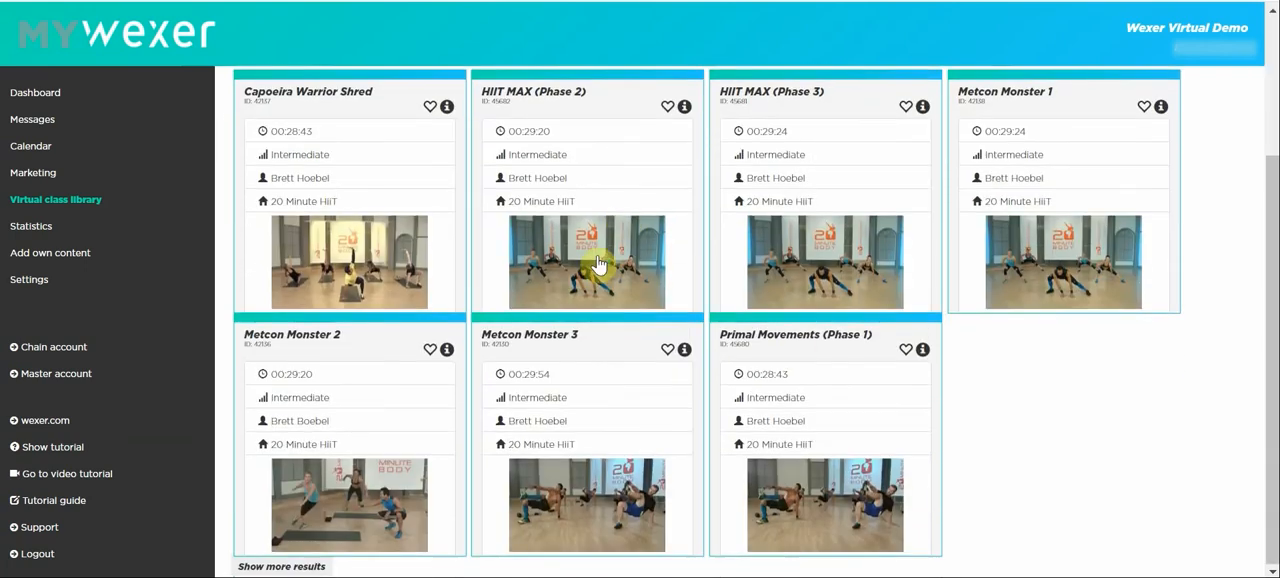
scroll(690, 305, up, 1)
scroll(698, 308, up, 1)
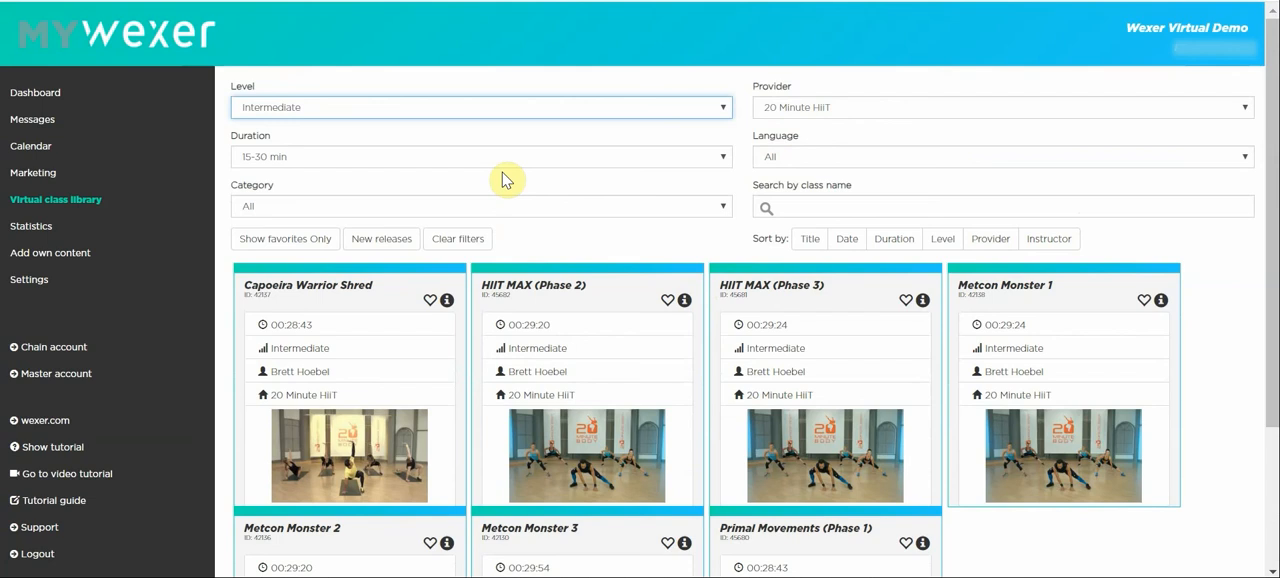
Create a new calendar named "Auto Rotate Test Calendar" in the calendar section.
click(64, 156)
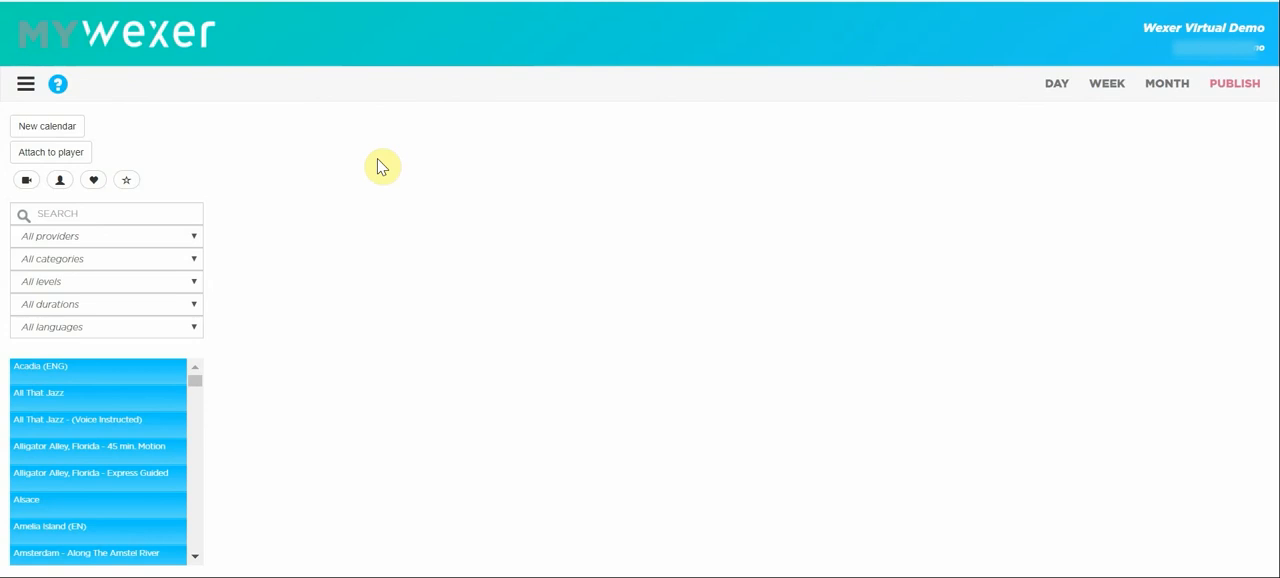
click(46, 126)
click(624, 281)
text(A)
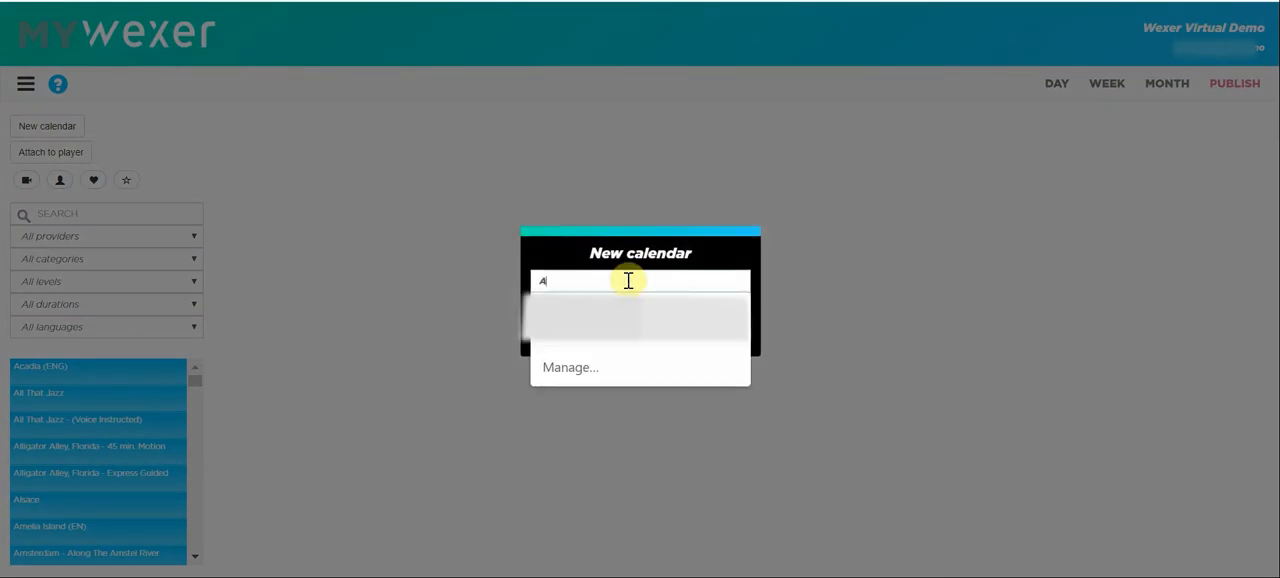
text(tuo)
key(BackSpace)
key(BackSpace)
key(BackSpace)
text(uto )
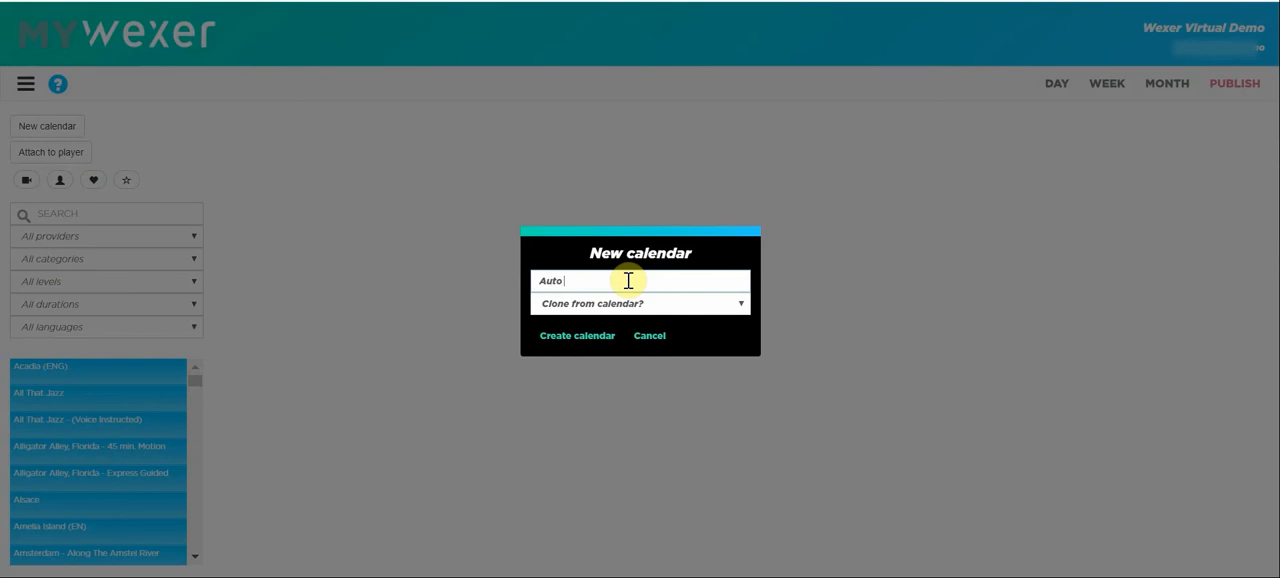
text(Rotate Test Calendar)
click(596, 342)
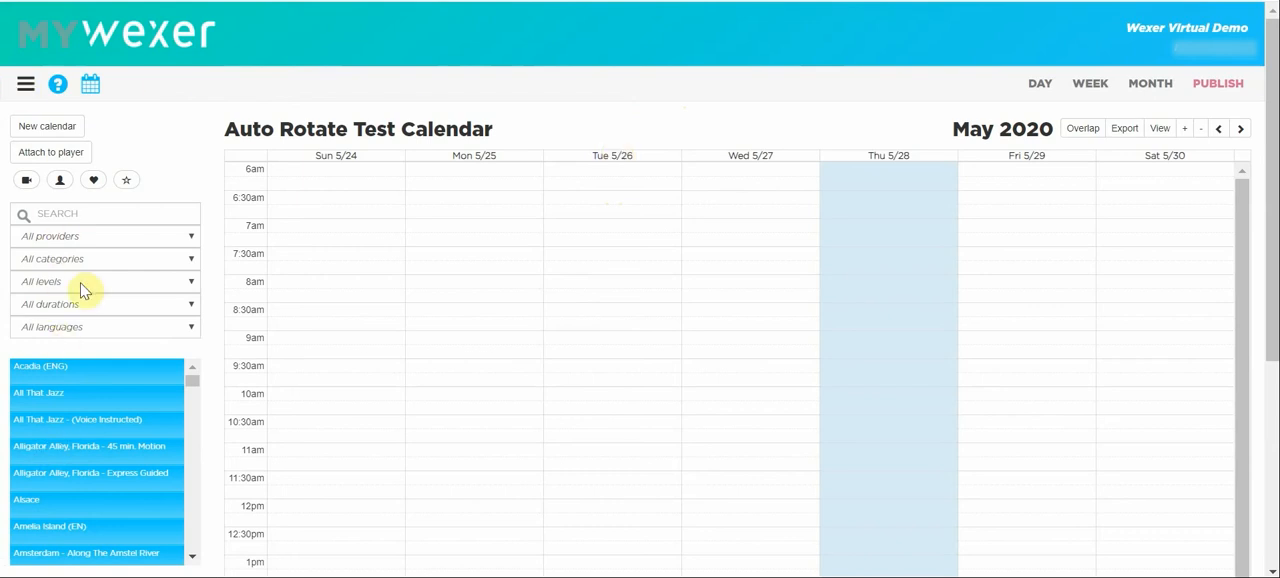
Show the special calendar blocks and place a rotater block on Wednesday 5/27 at about 12:17pm.
mouse_move(93, 380)
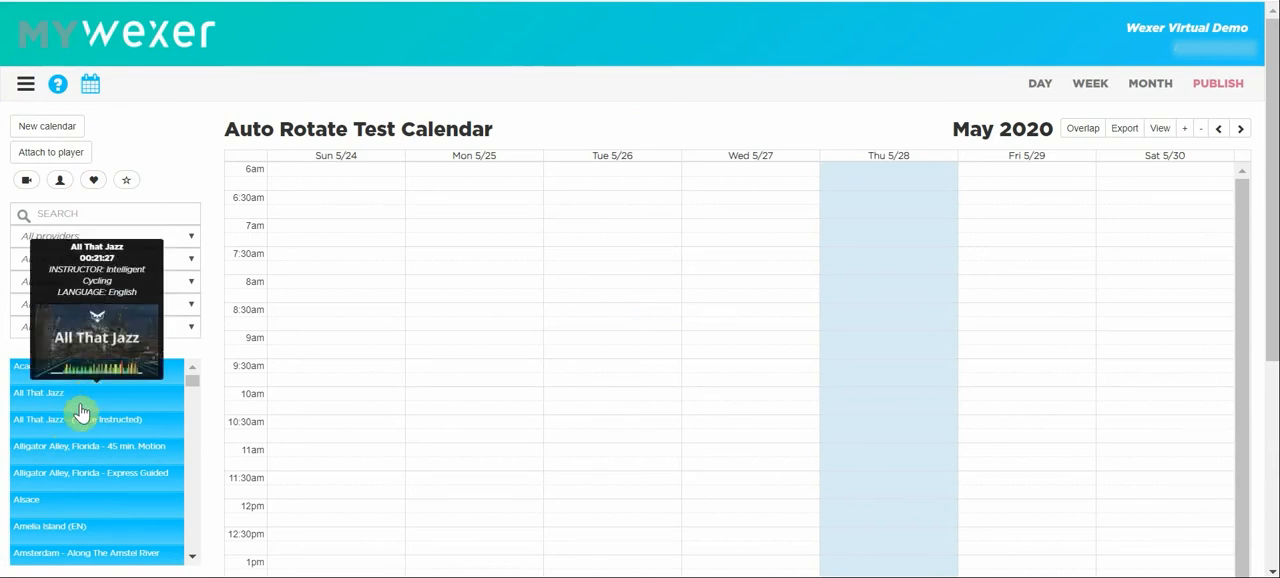
click(127, 182)
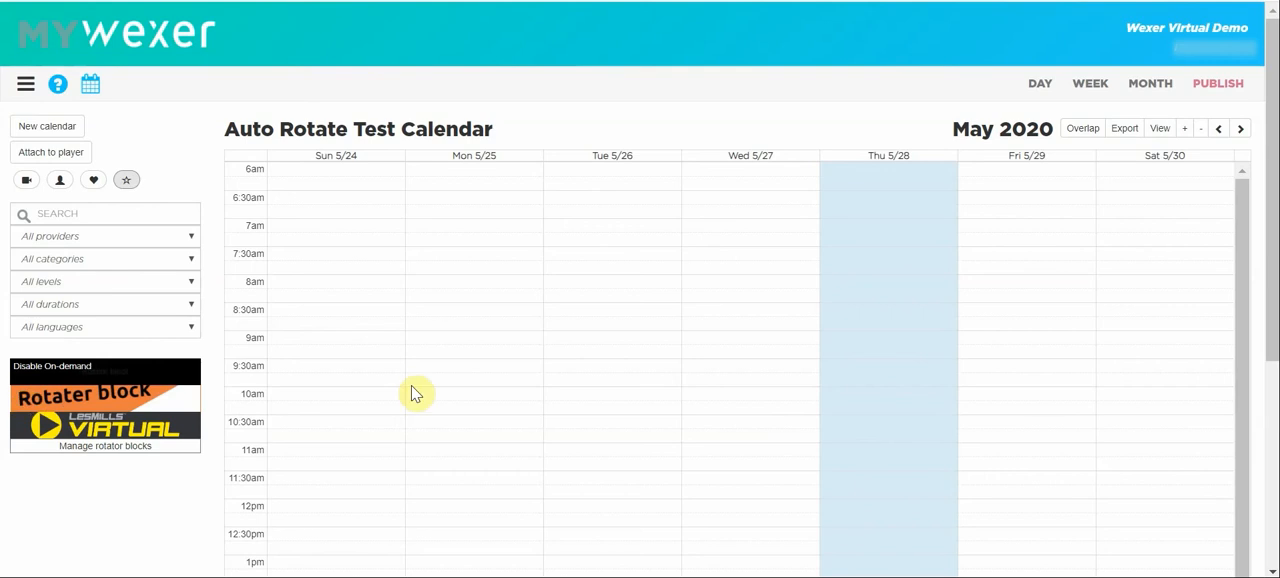
scroll(414, 391, down, 1)
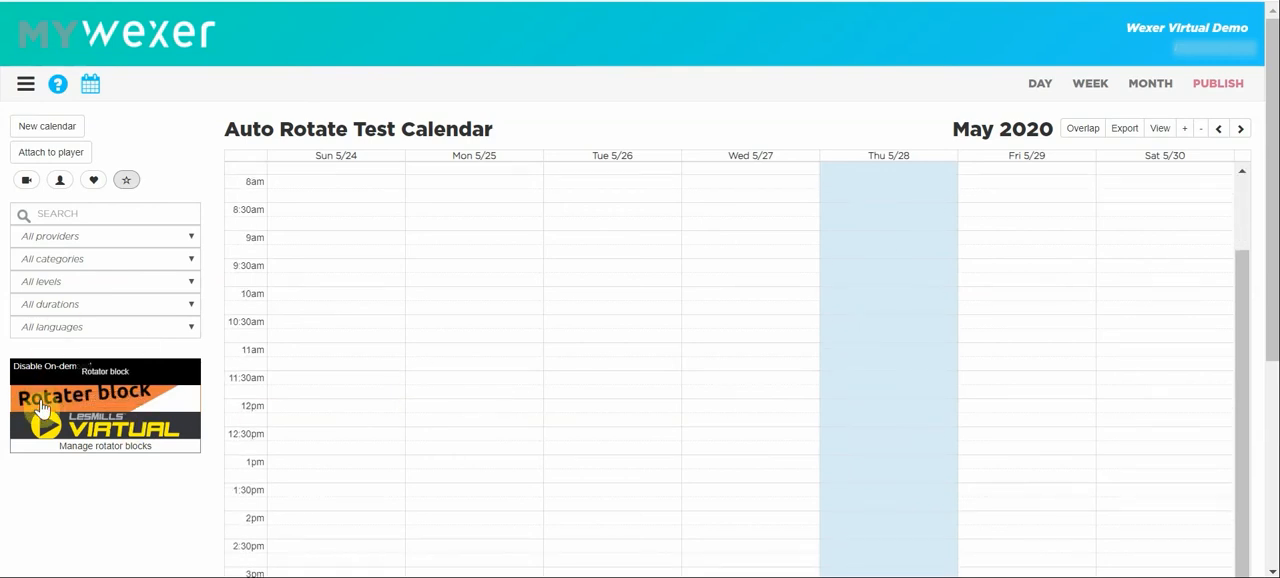
drag(40, 406, 700, 423)
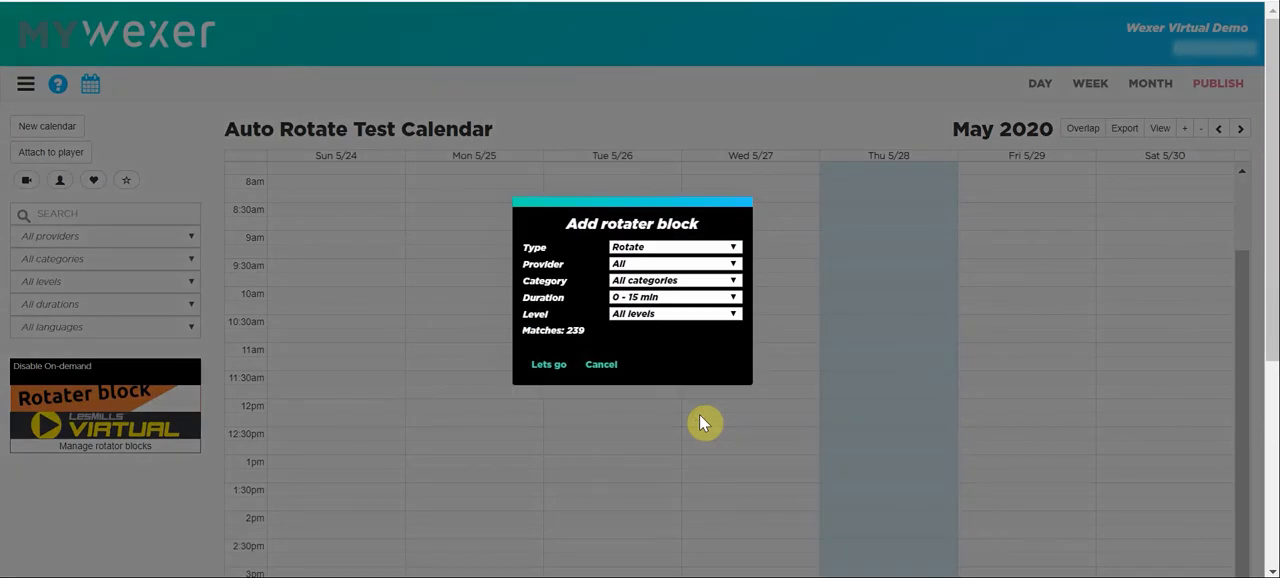
Keep the rotater block's type as Rotate and set its provider to 20 Minute HIIT.
click(638, 254)
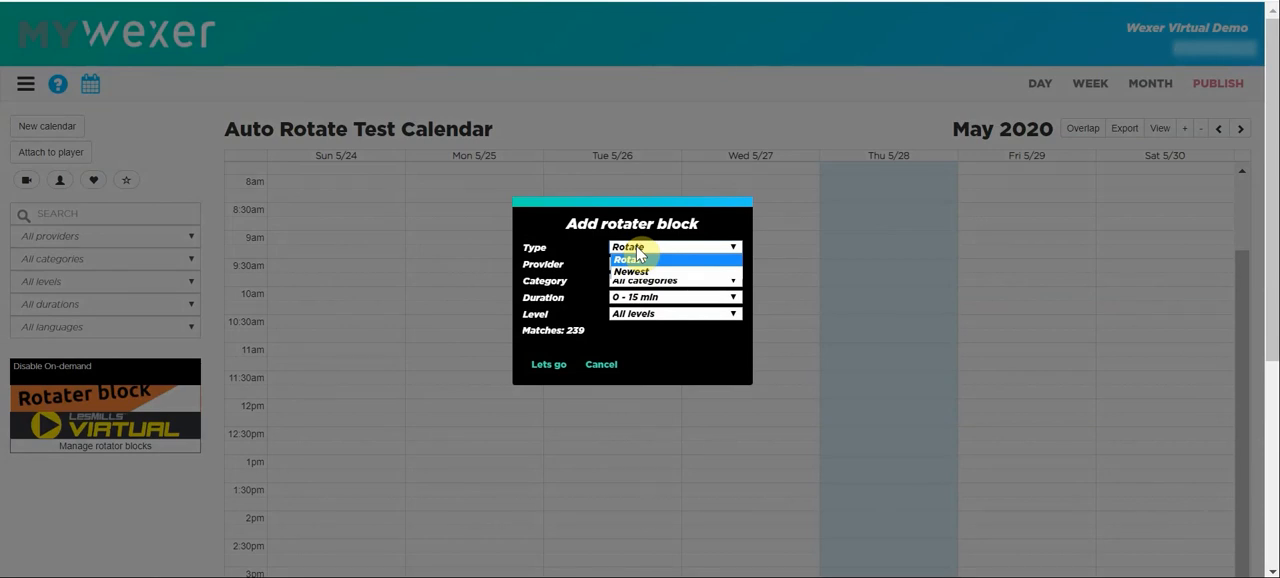
click(637, 251)
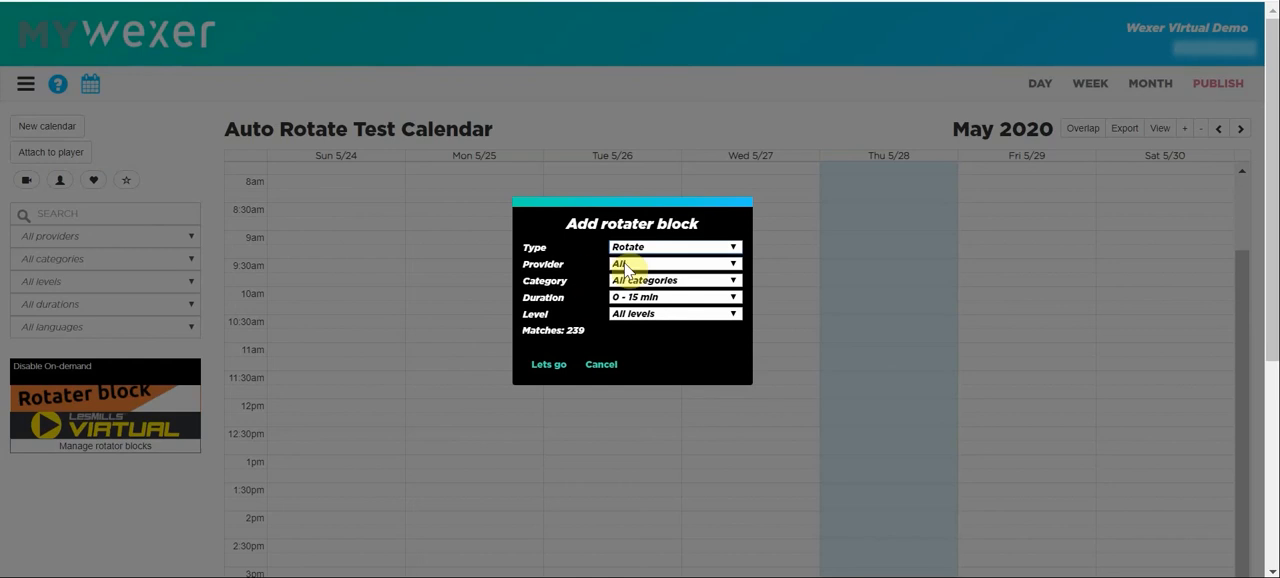
click(625, 267)
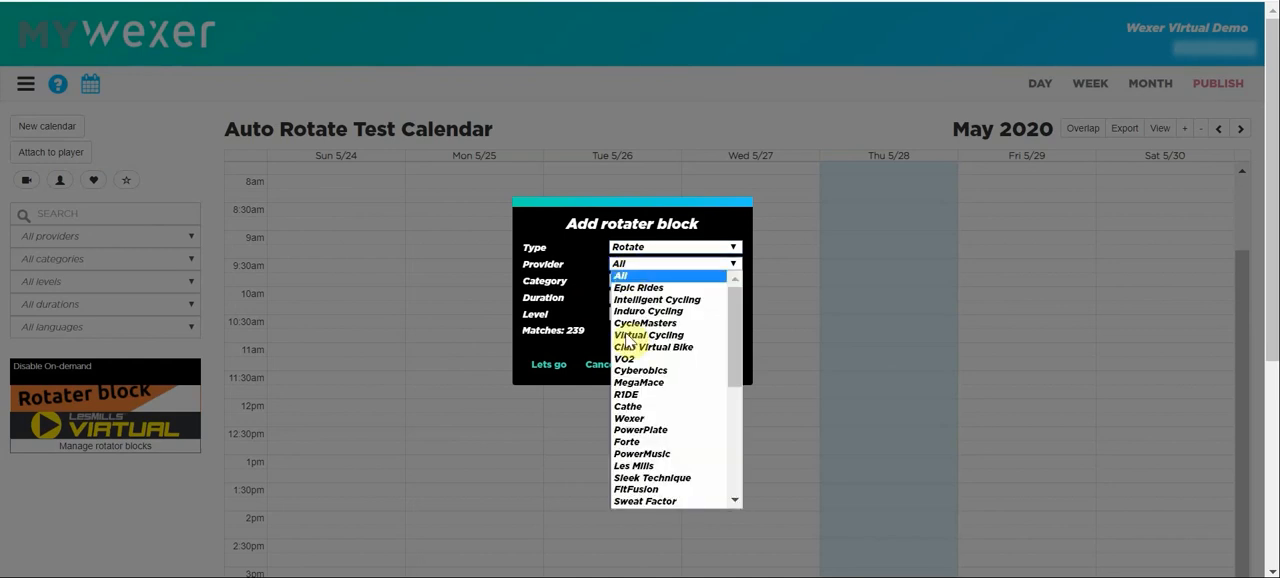
scroll(640, 428, down, 5)
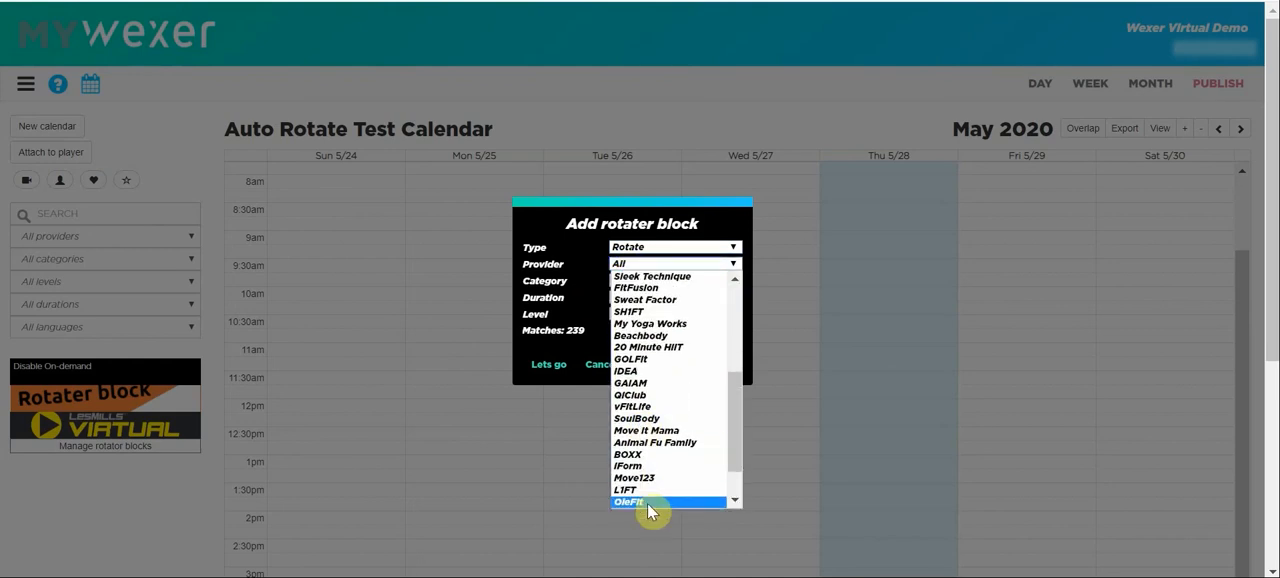
click(645, 347)
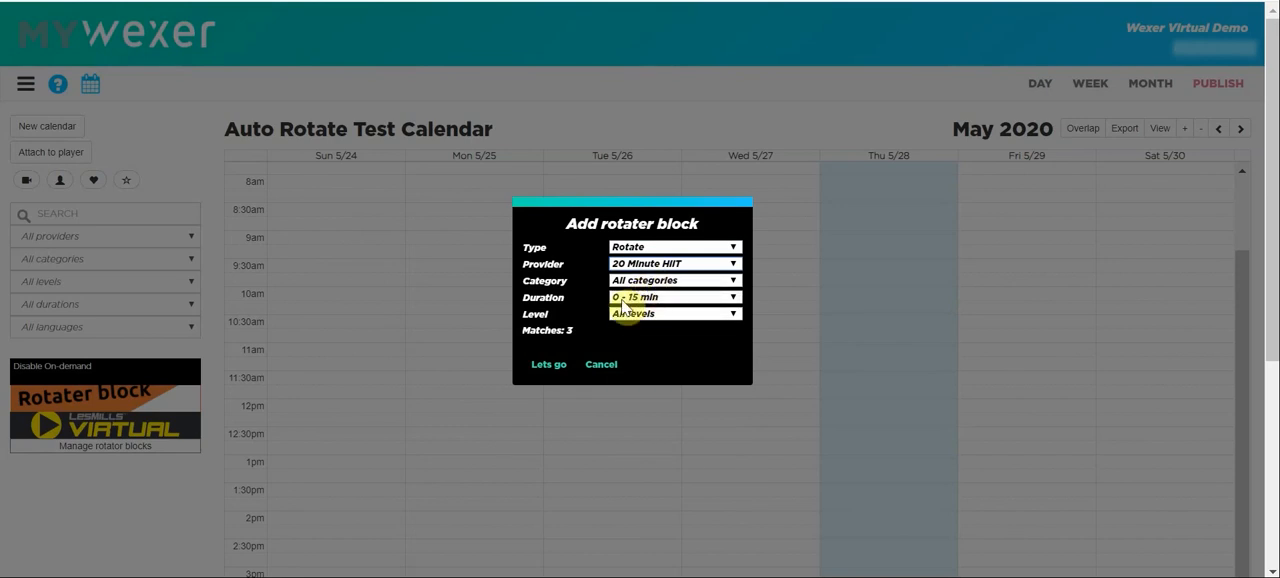
Set the rotater block's duration to 15 - 30 min and level to Intermediate, and add it to the calendar.
click(621, 301)
click(618, 322)
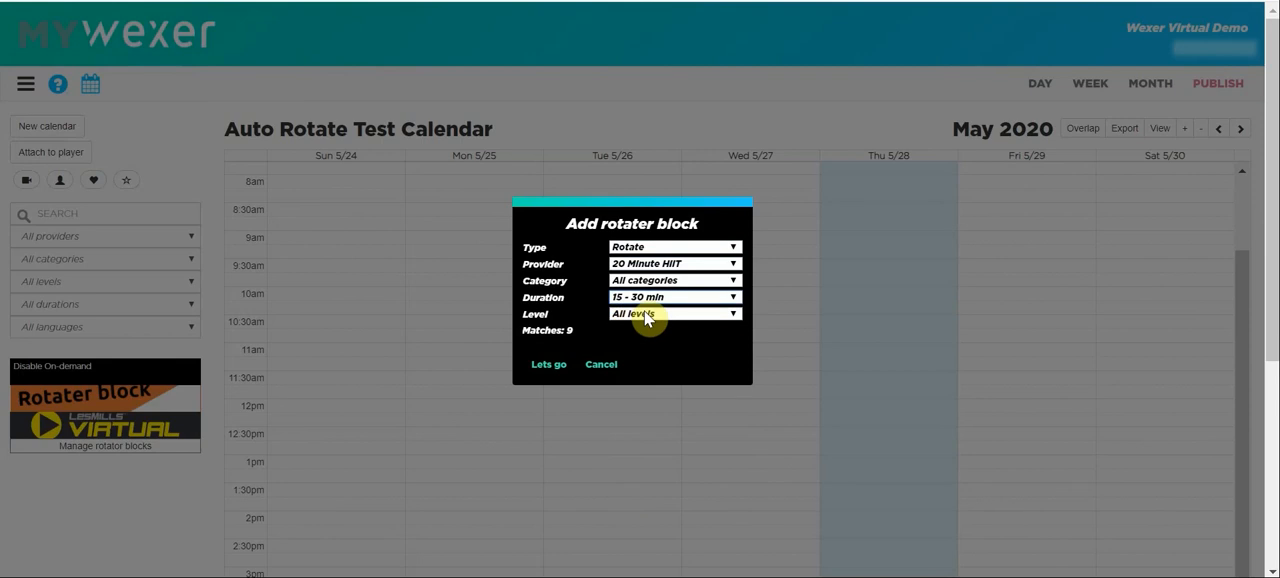
click(644, 314)
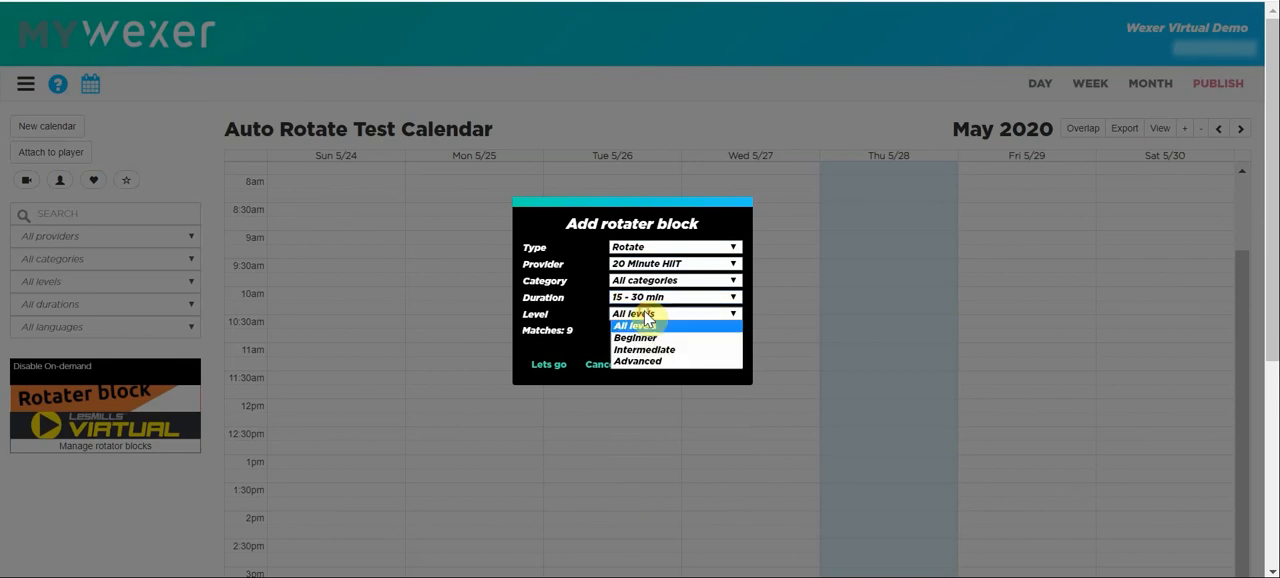
click(637, 350)
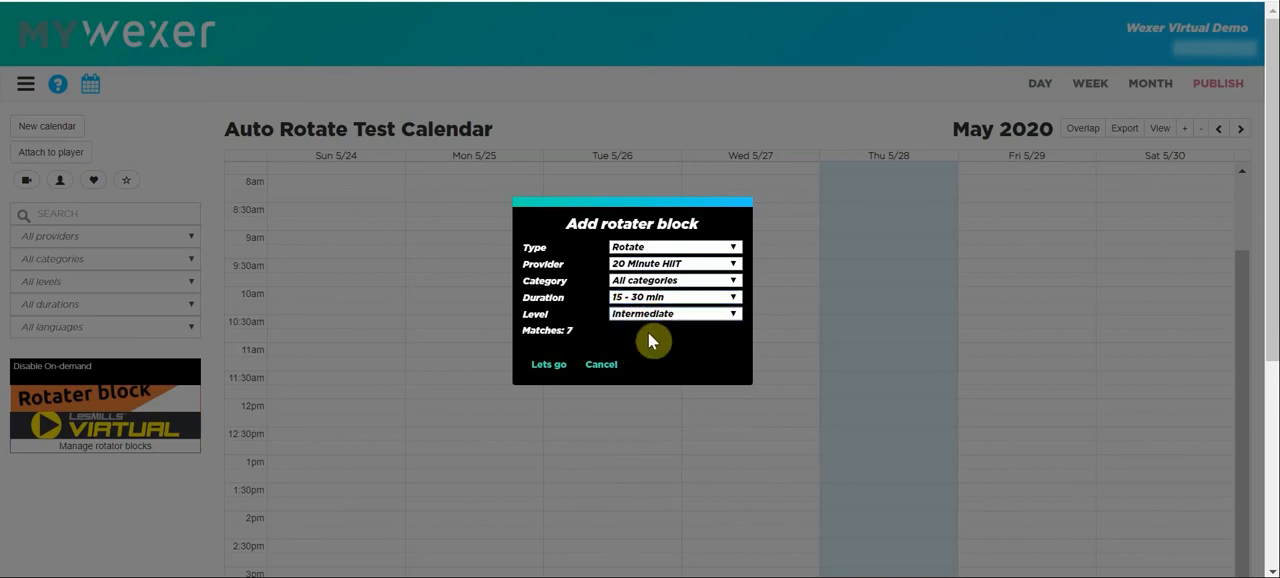
click(546, 370)
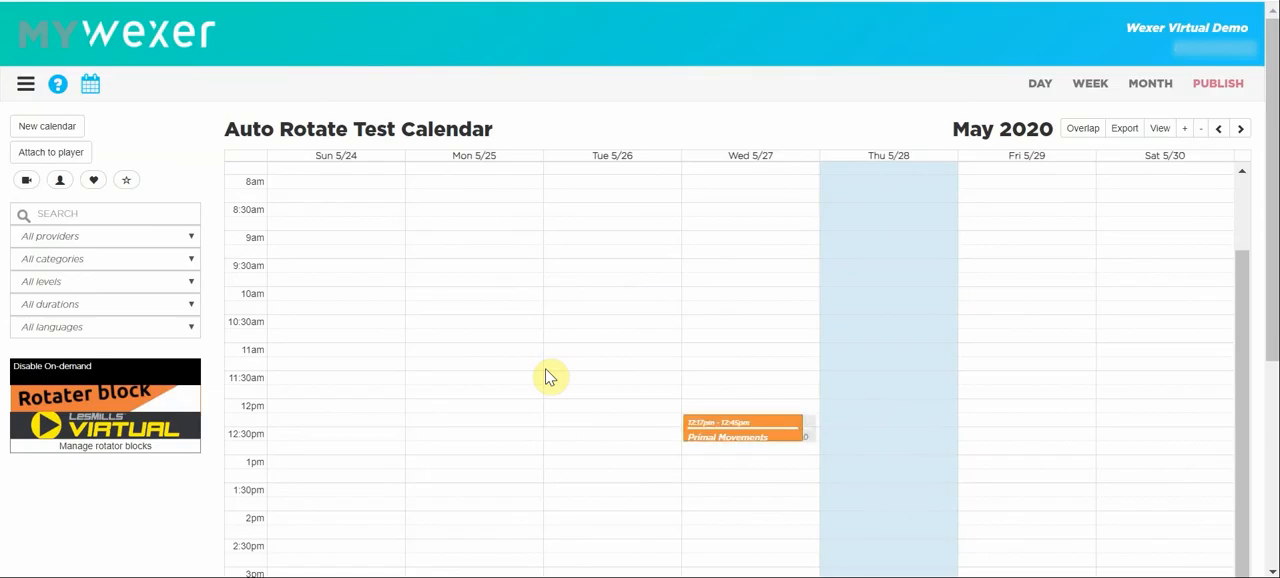
Move the Wednesday 5/27 rotater block to start at 12:02pm and check its scheduled classes in the following two weeks.
mouse_move(746, 436)
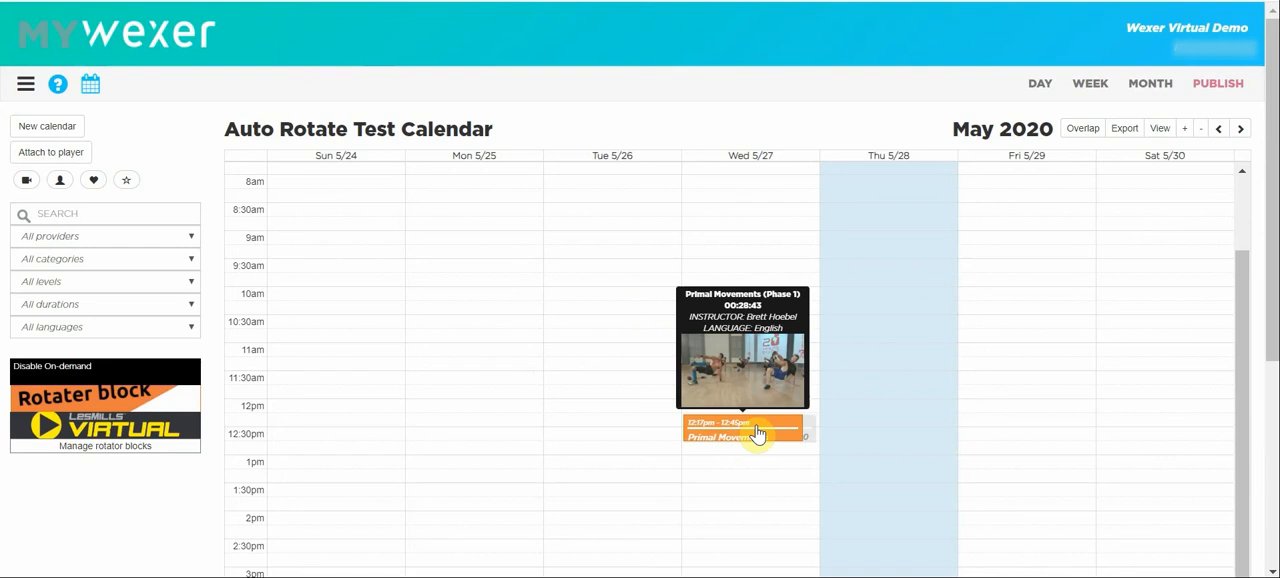
drag(757, 433, 755, 408)
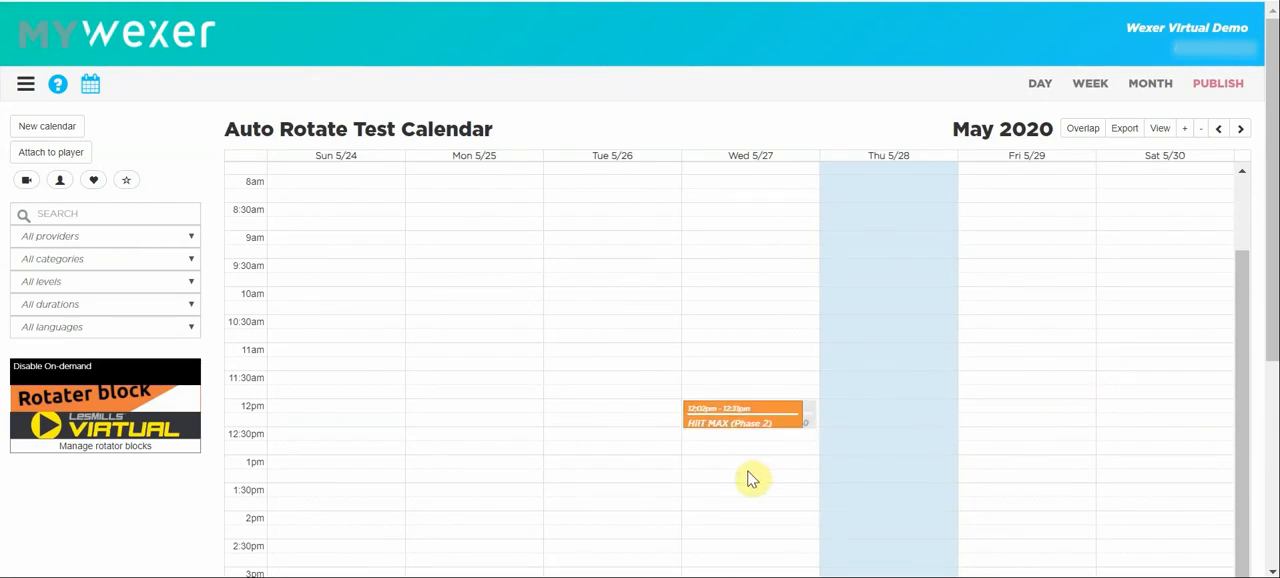
mouse_move(760, 429)
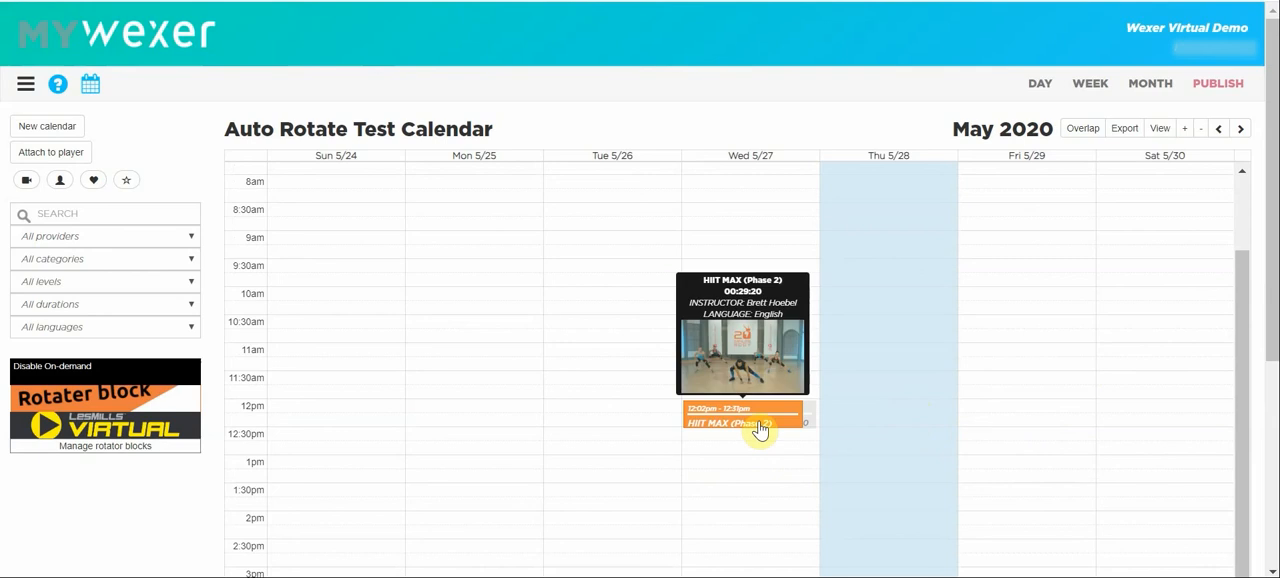
click(1240, 132)
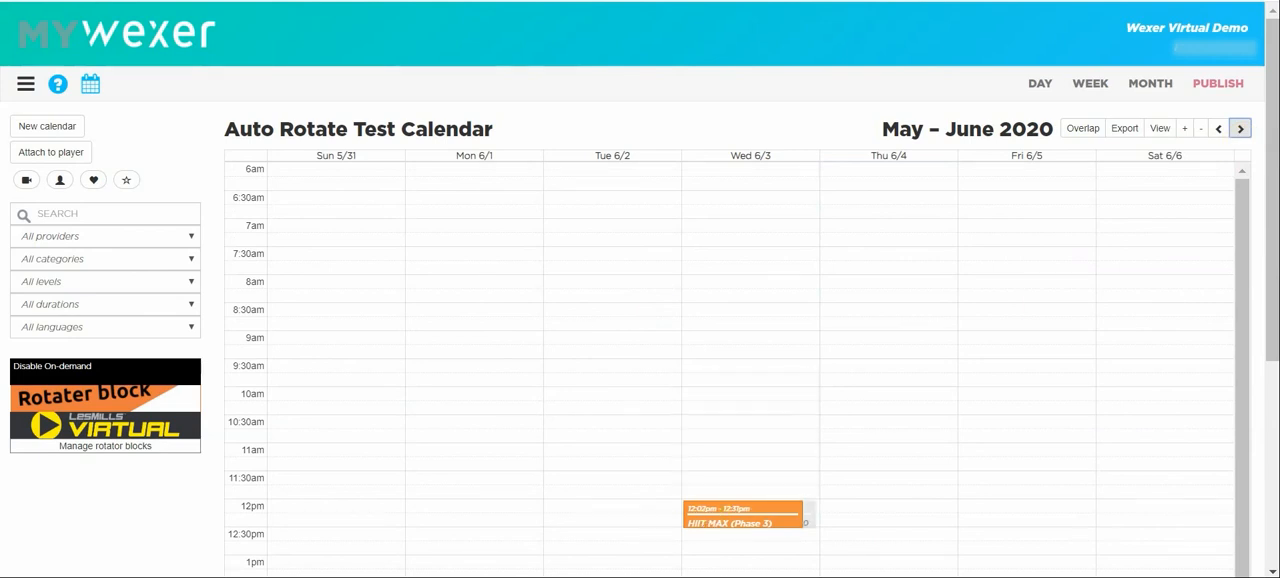
click(1240, 130)
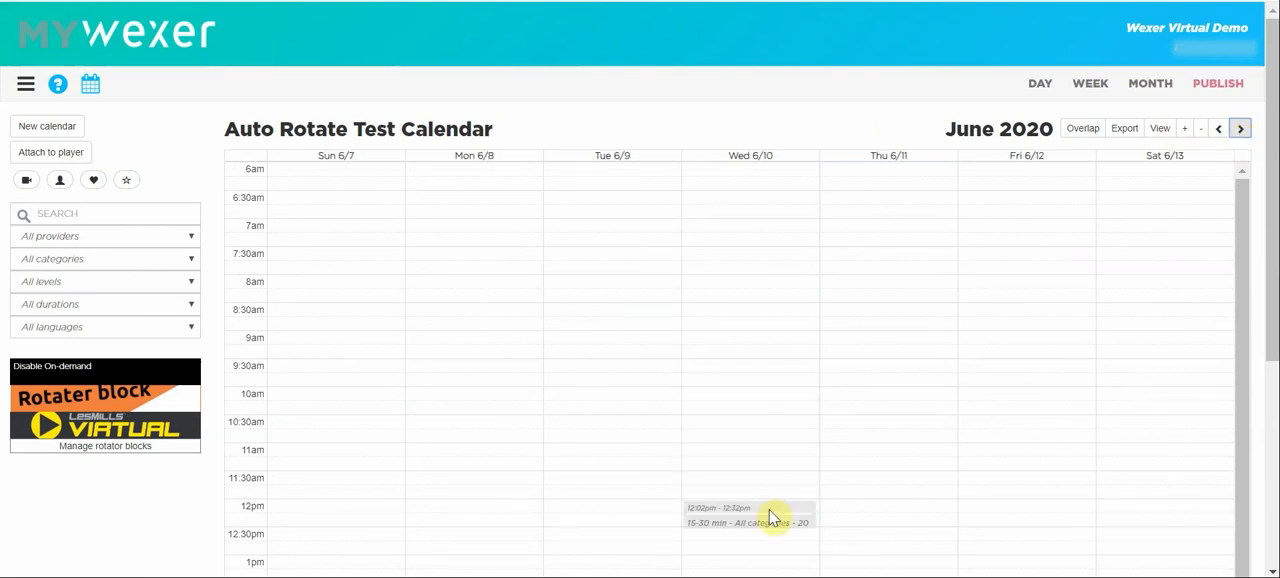
Return to the week of 5/24 and check the details and available options of the Wednesday HIIT MAX (Phase 2) class.
mouse_move(776, 518)
click(1218, 129)
click(1218, 129)
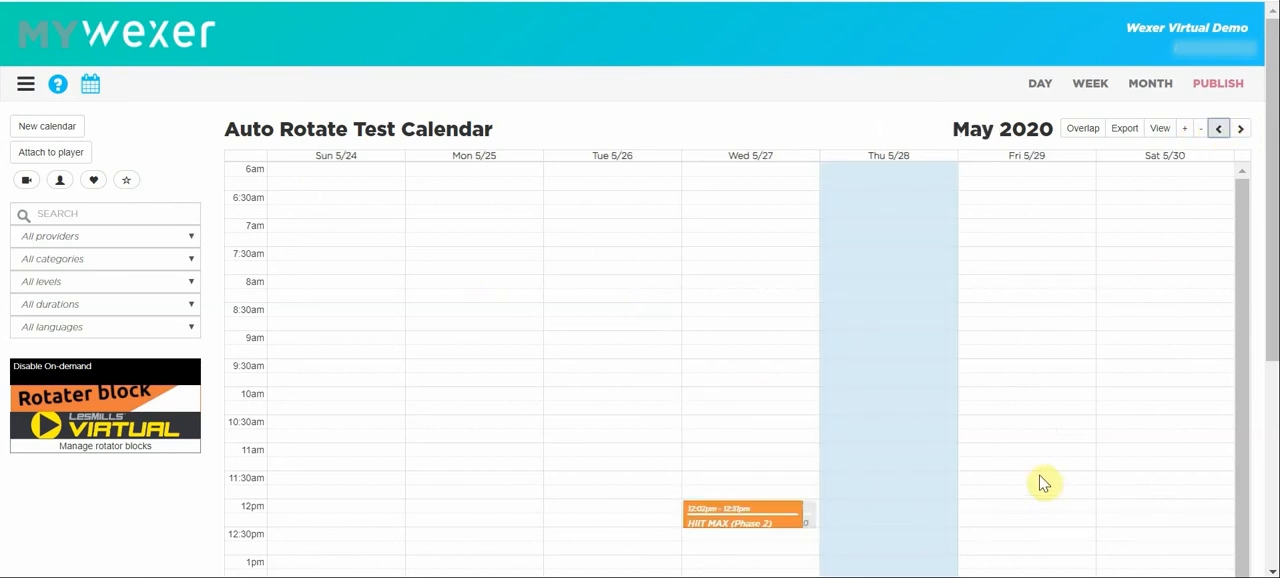
mouse_move(730, 522)
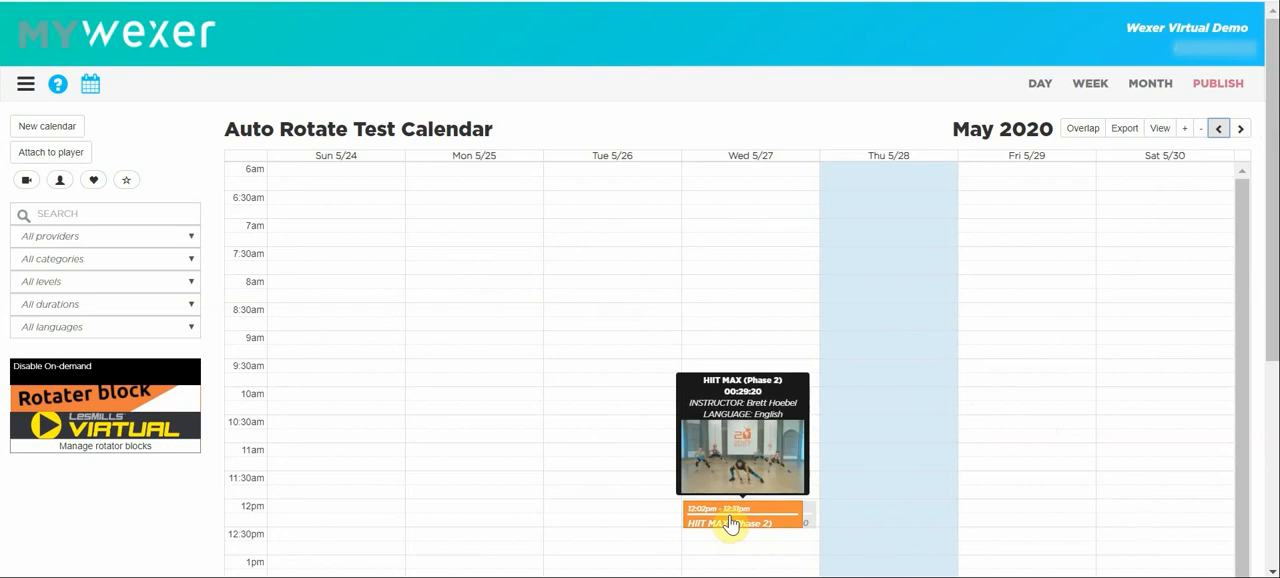
click(730, 516)
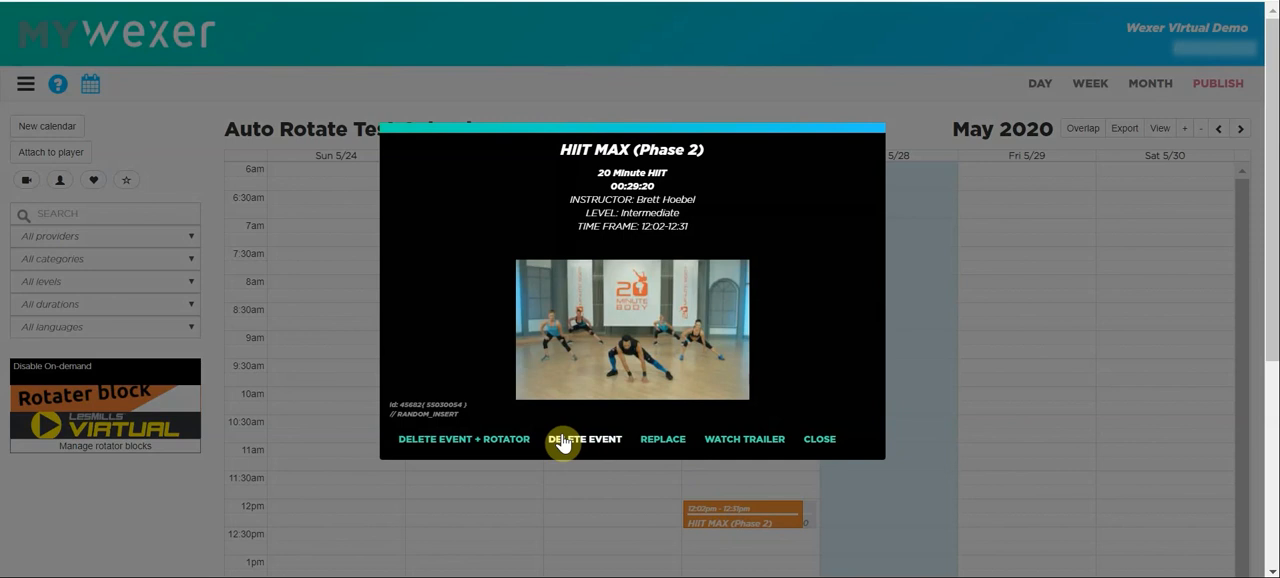
click(492, 440)
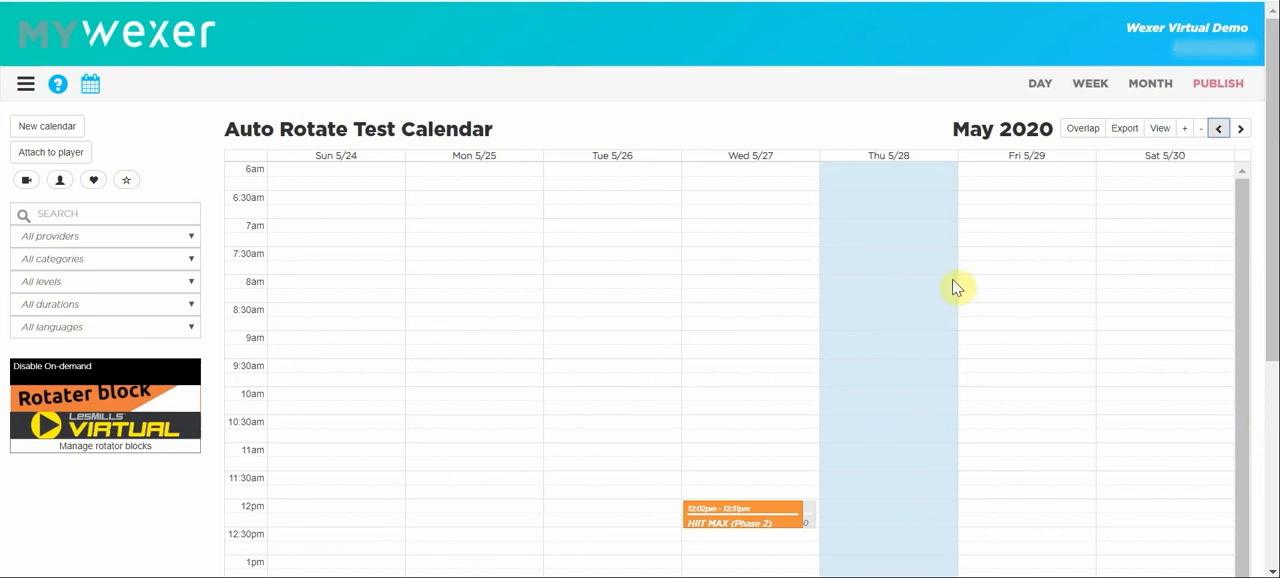
Place a rotater block on Monday 5/25 at about 12:06pm, keeping its type as Rotate and setting its provider to PowerMusic.
scroll(484, 298, down, 2)
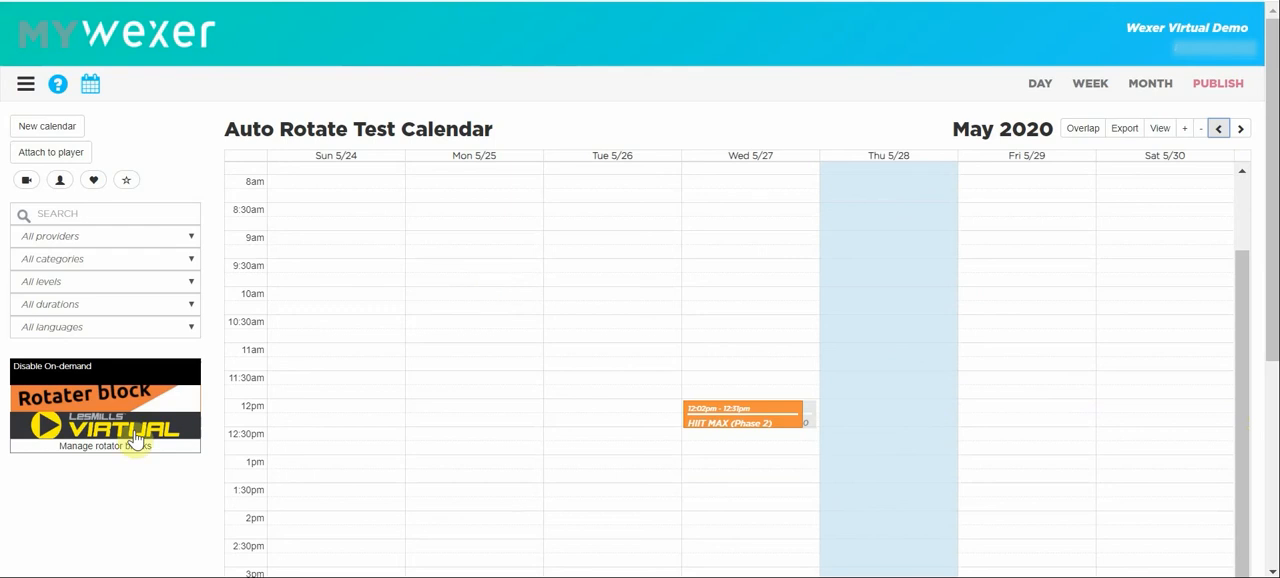
drag(83, 401, 461, 408)
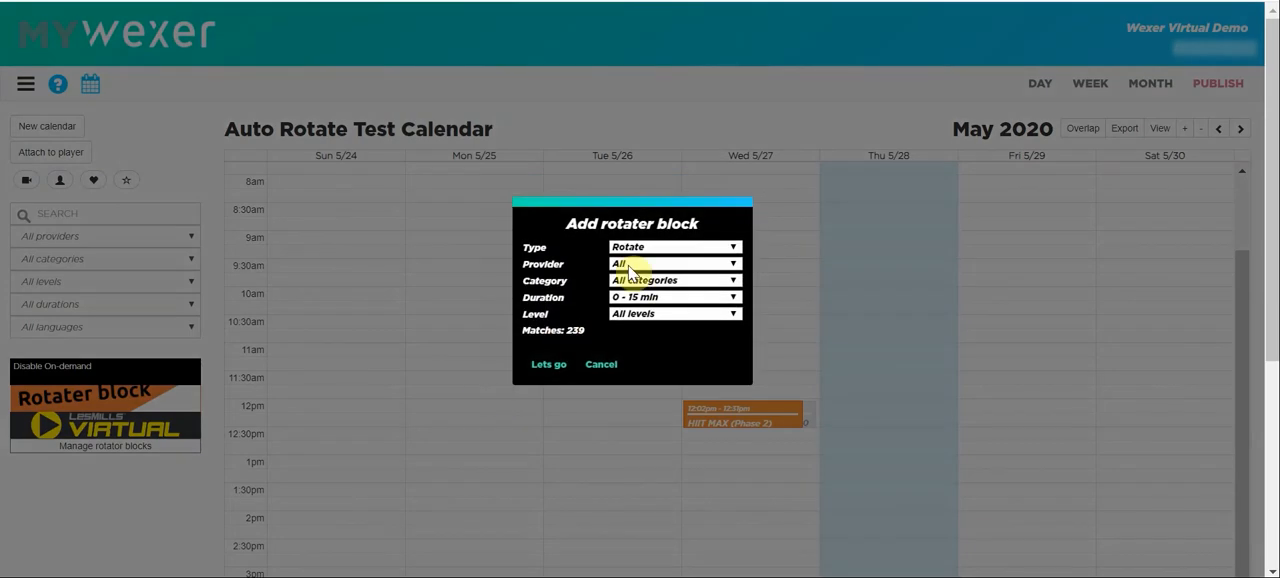
click(634, 248)
click(635, 259)
click(635, 262)
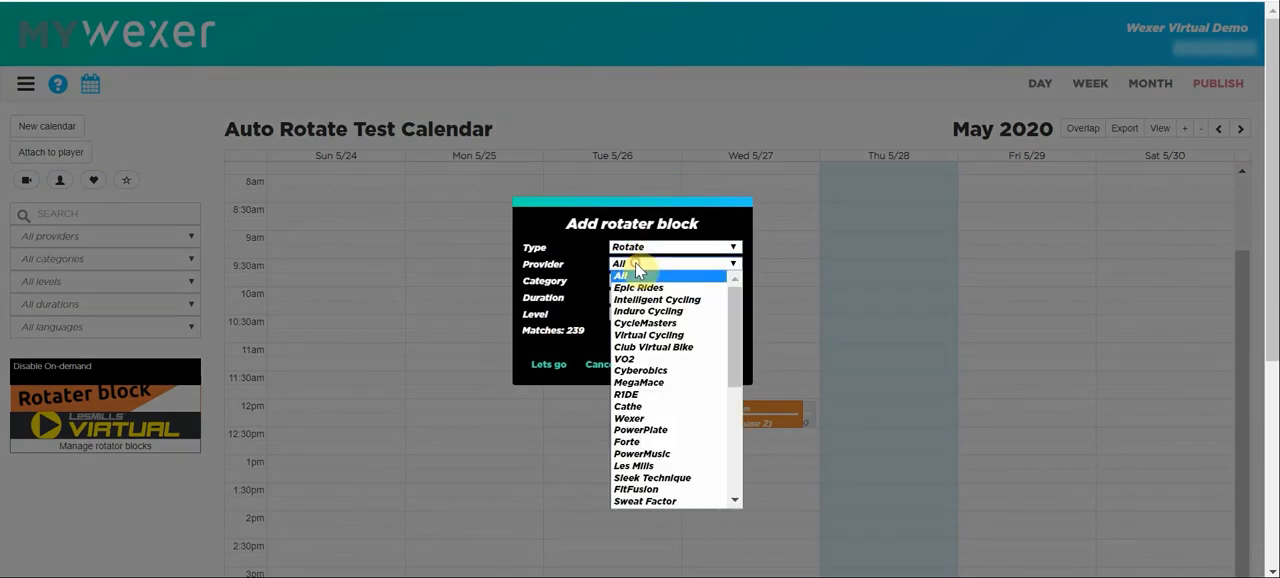
click(645, 454)
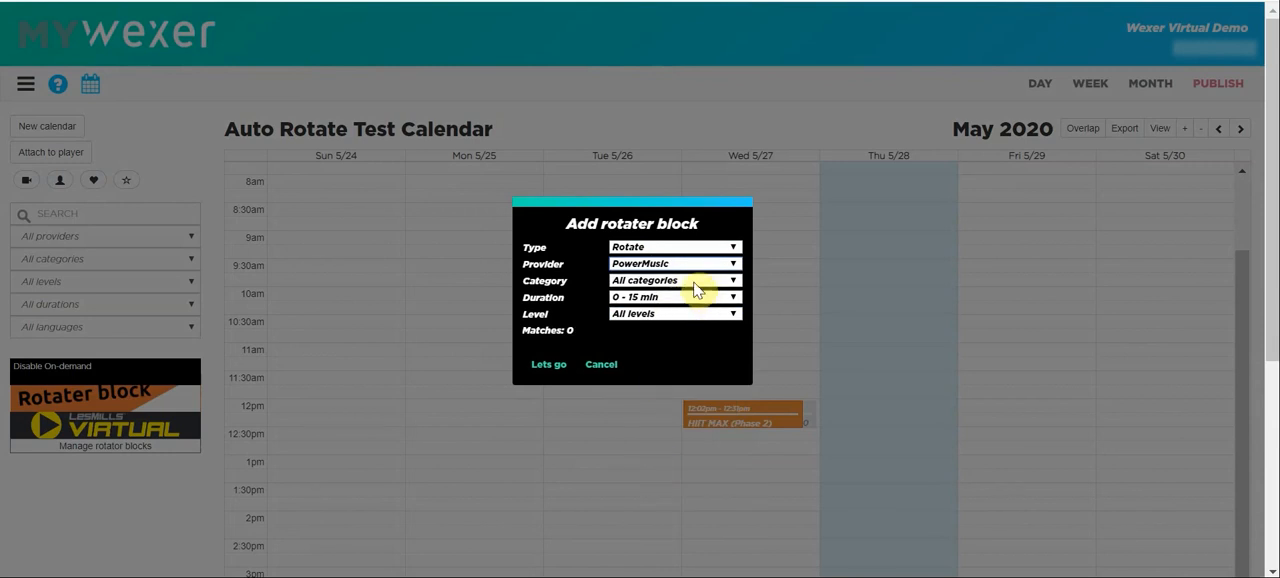
Set the Monday rotater block's category to Cardio and duration to 30 - 45 min, and add it to the calendar.
click(697, 281)
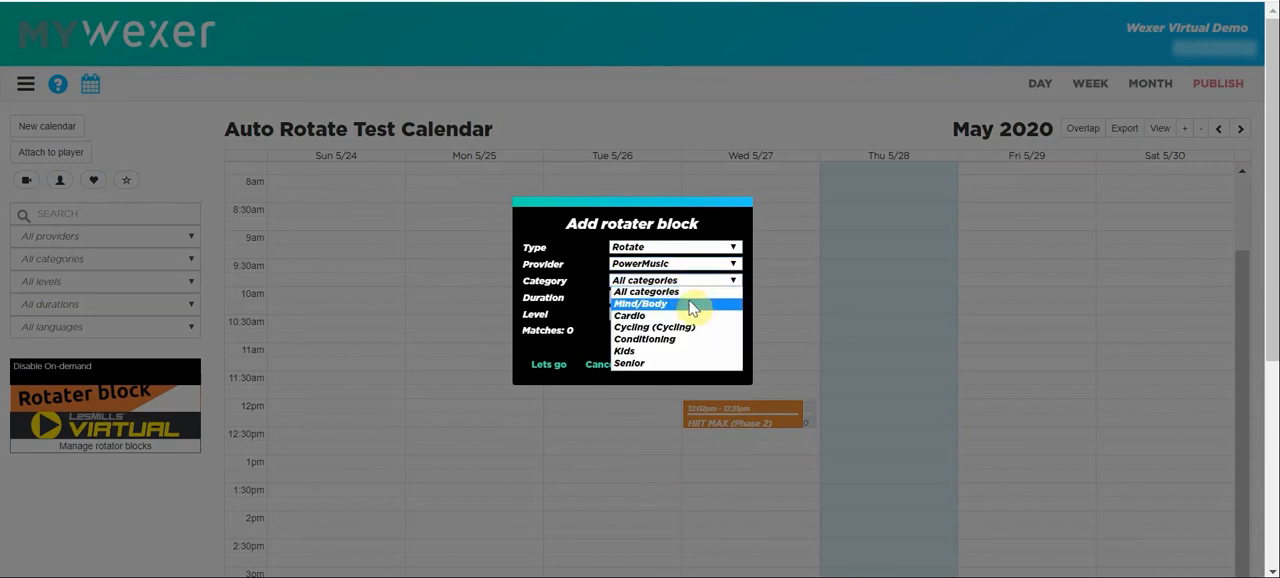
click(688, 315)
click(687, 298)
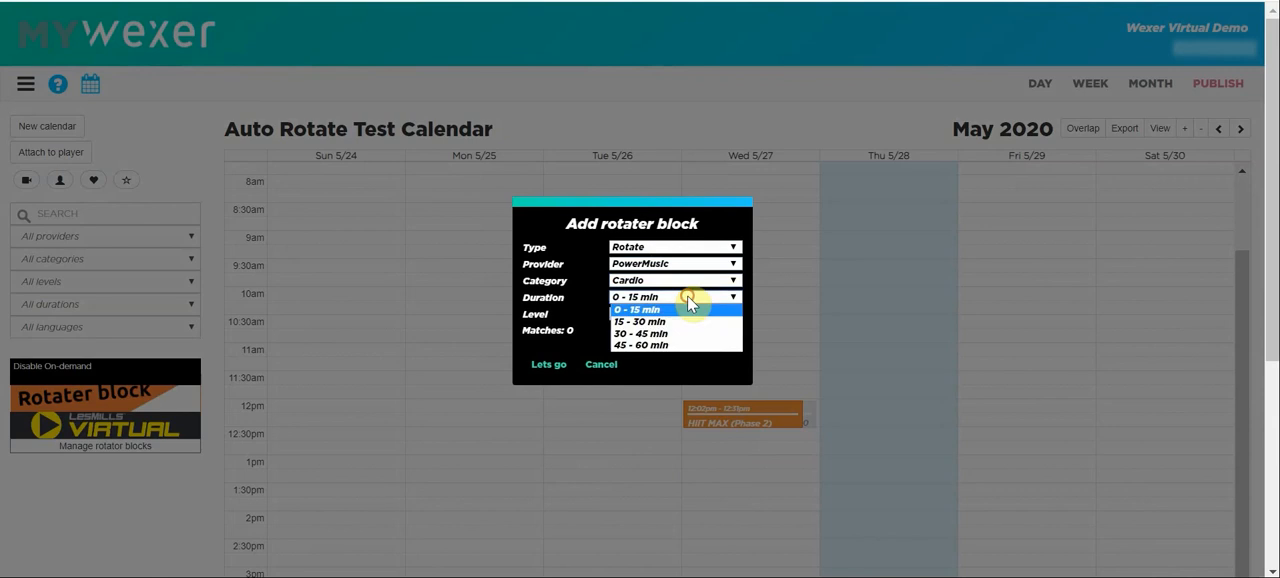
click(623, 334)
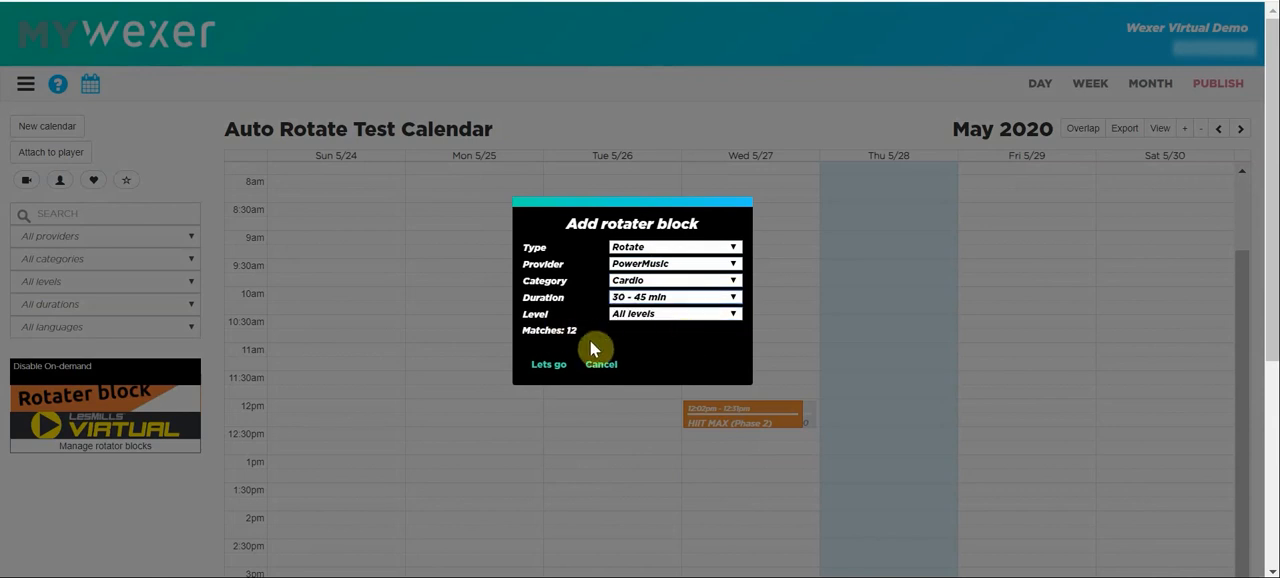
click(548, 364)
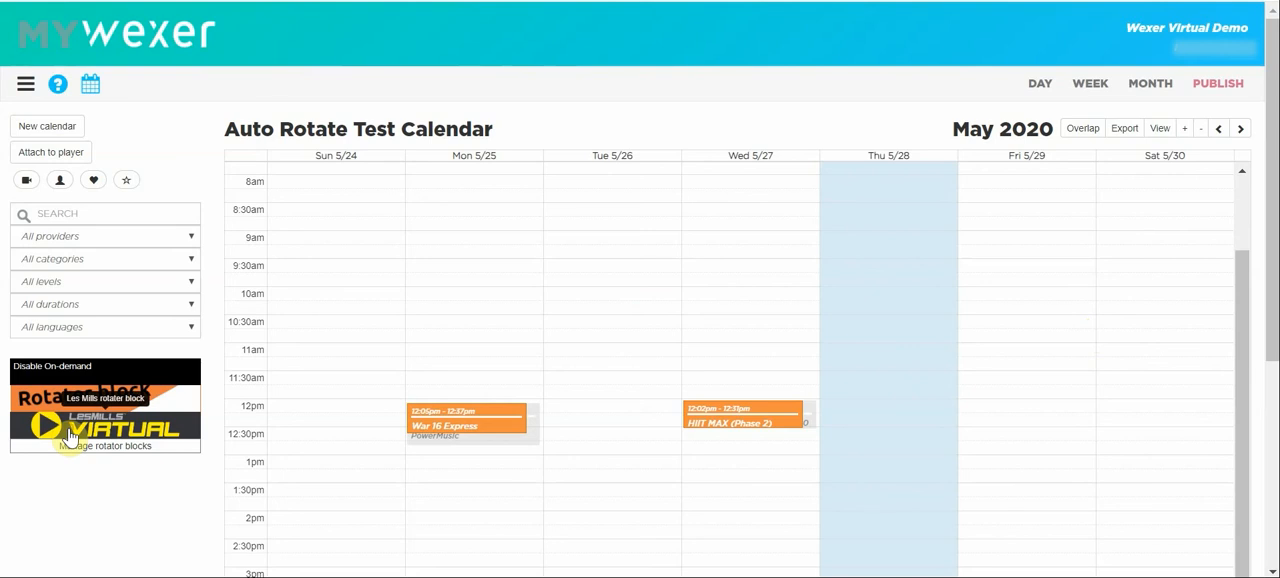
Place a Les Mills rotater block on Tuesday 5/26 at about 1:10pm and set its program to RPM.
drag(70, 437, 590, 471)
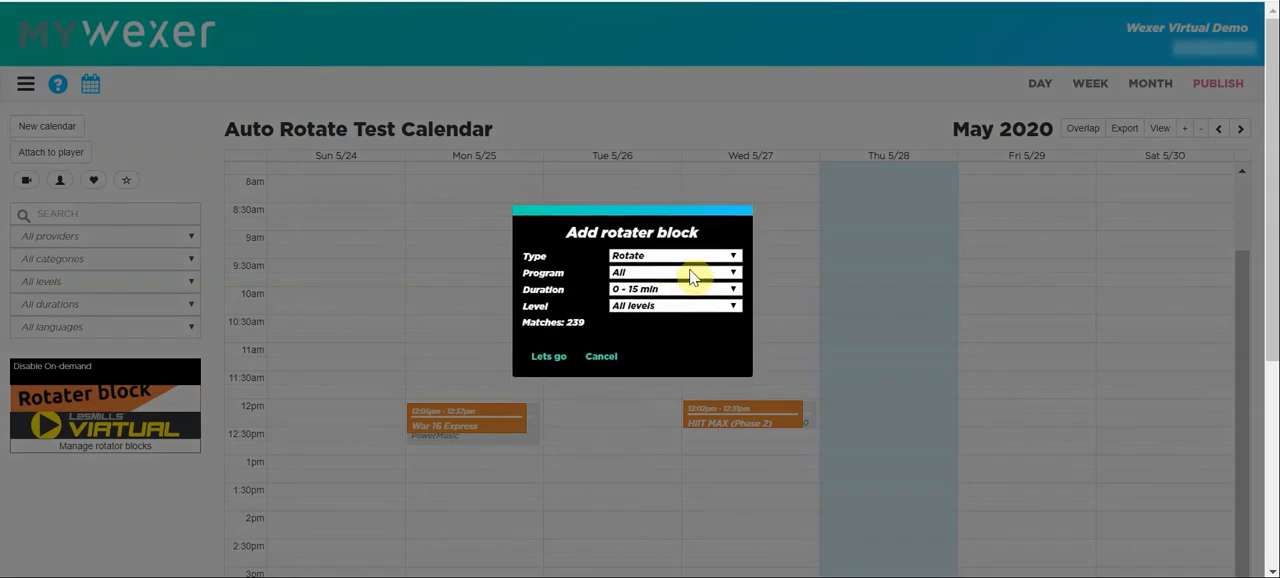
click(672, 272)
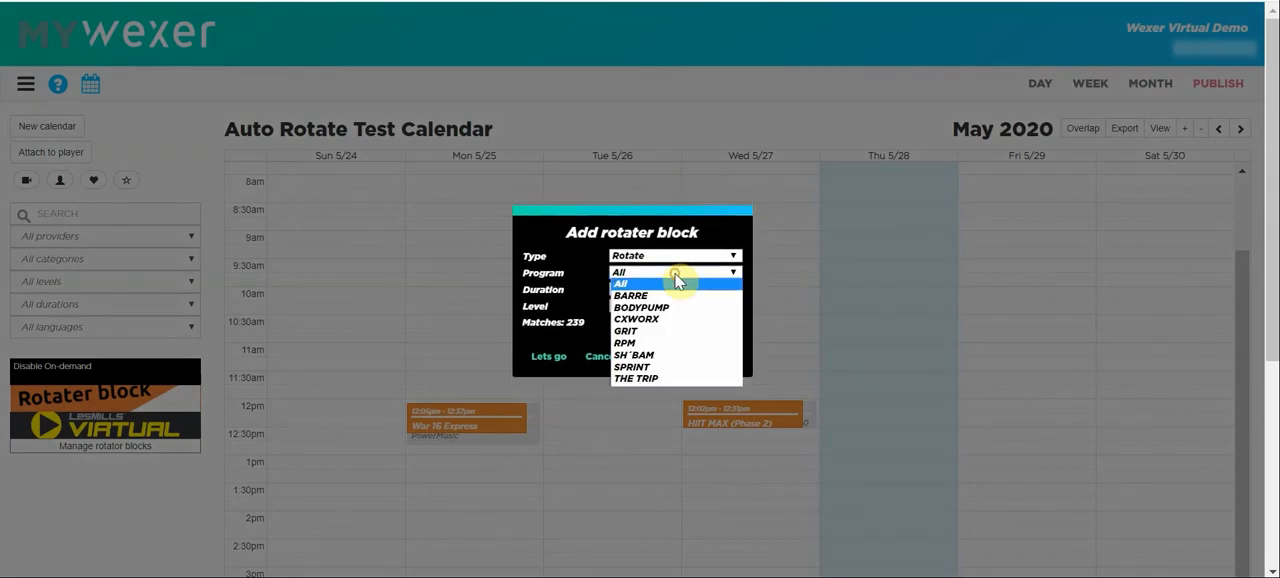
click(625, 343)
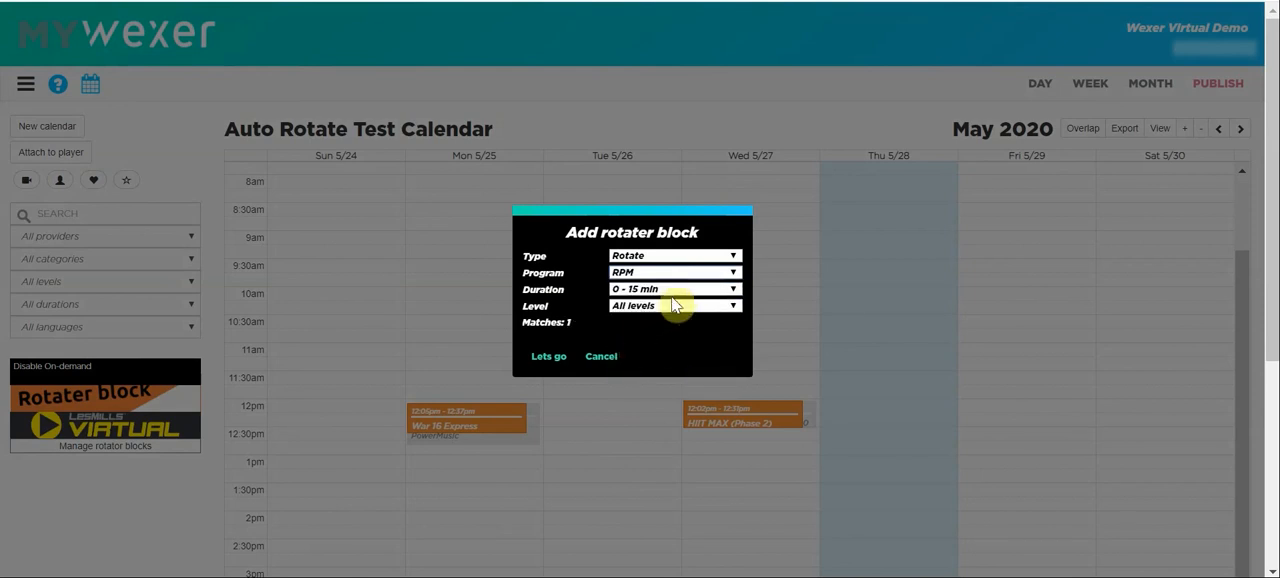
Set the Les Mills rotater block's duration to 15 - 30 min and add it to the calendar.
click(672, 289)
click(675, 325)
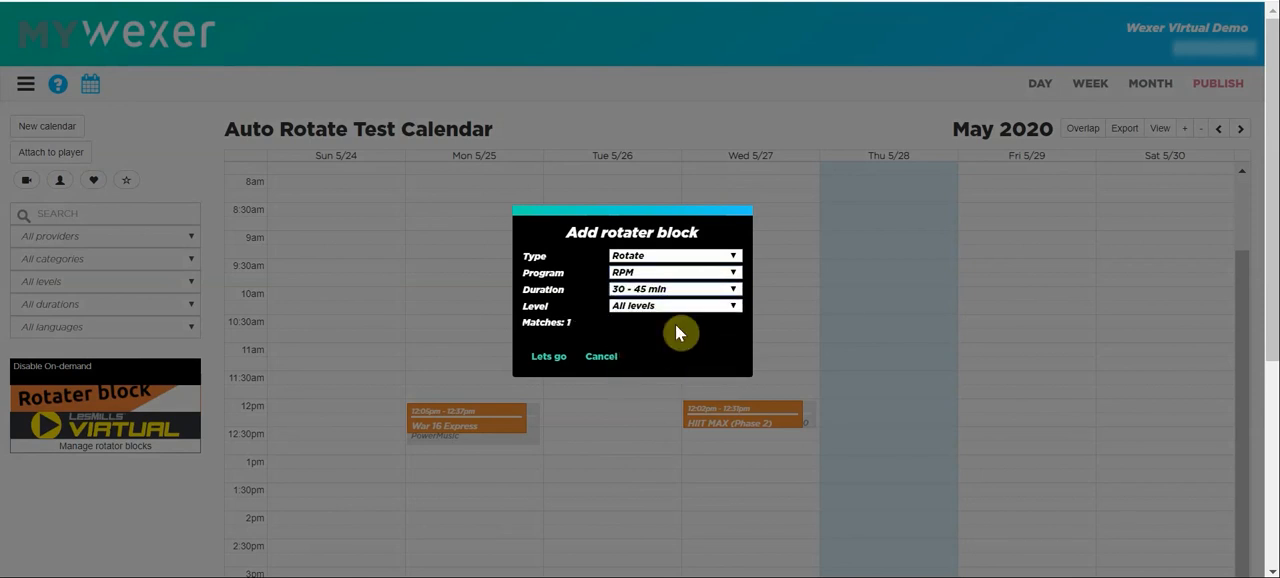
click(678, 292)
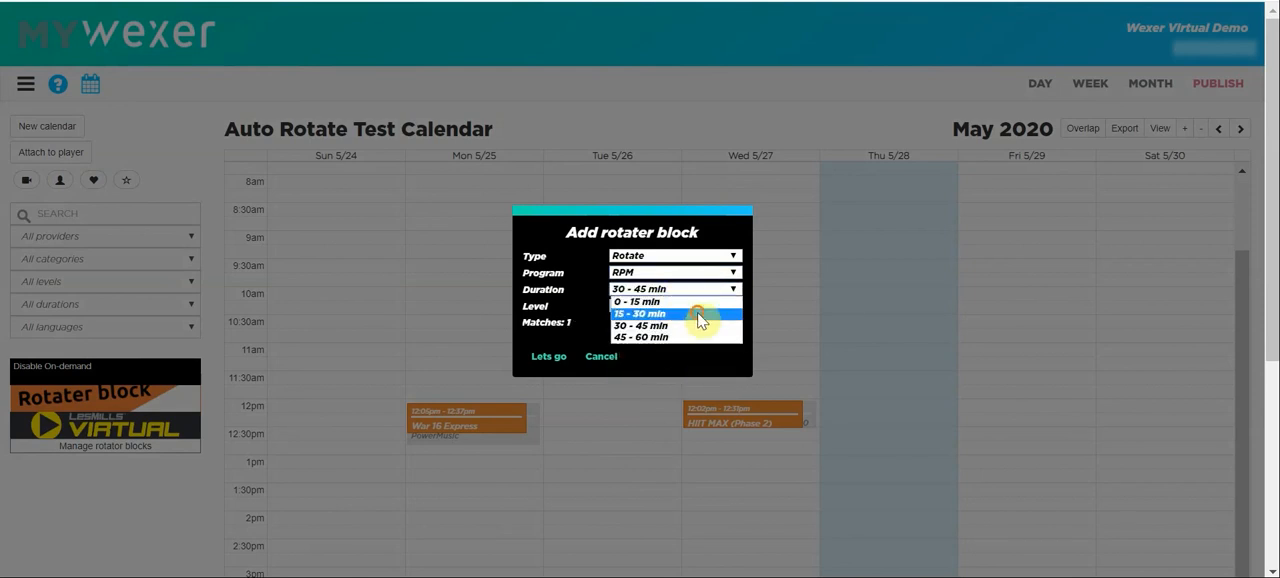
click(698, 313)
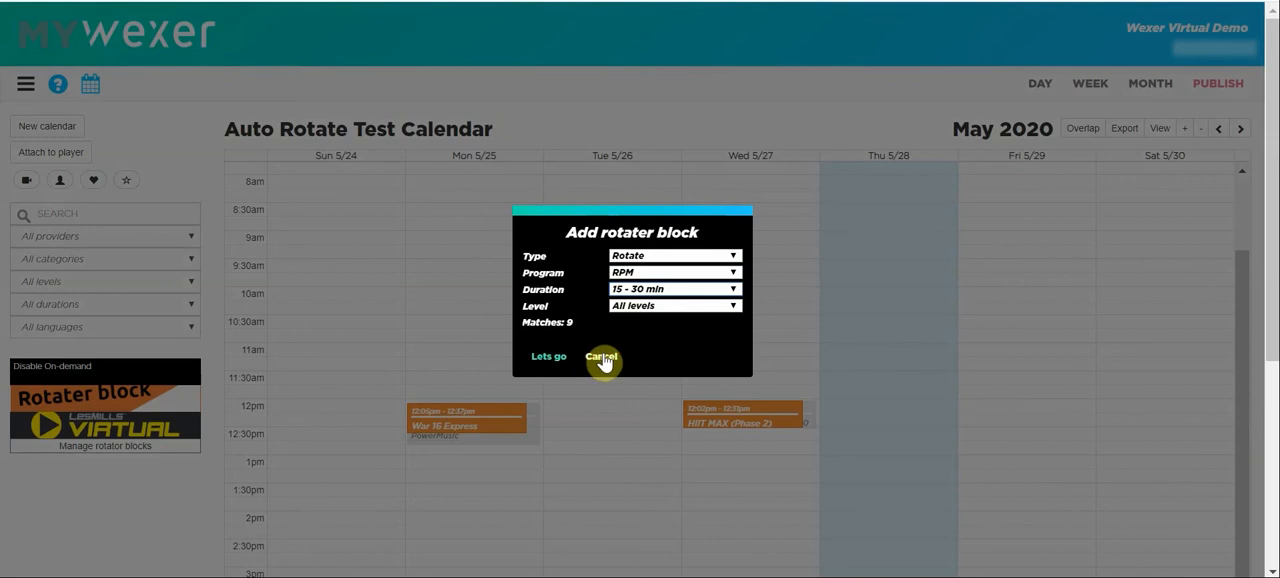
click(562, 358)
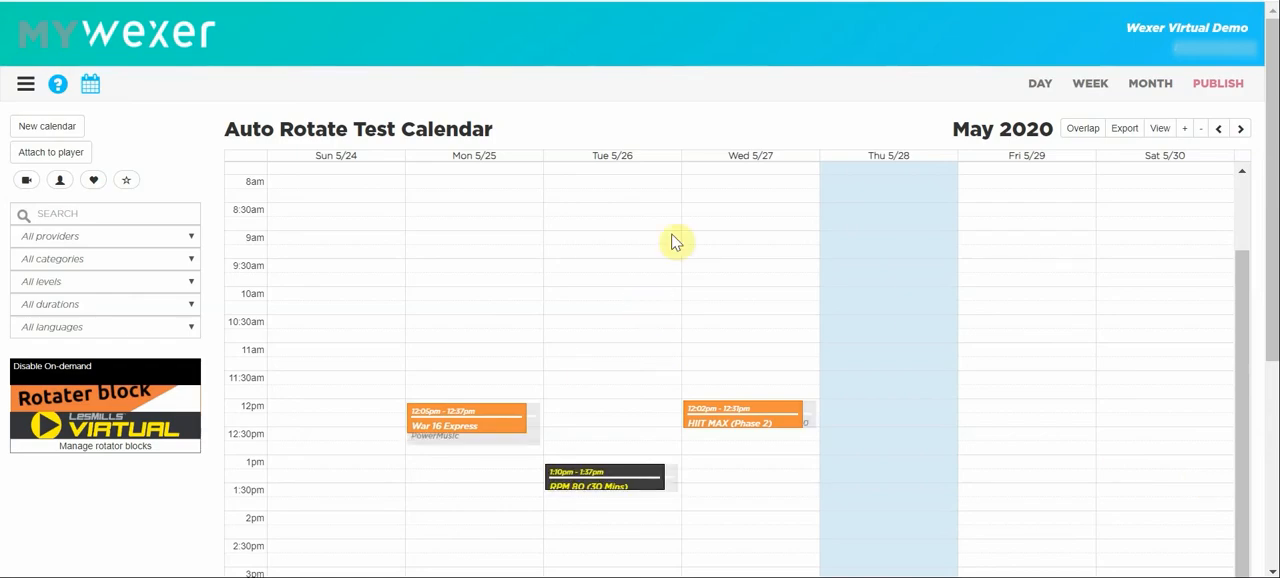
scroll(675, 245, down, 1)
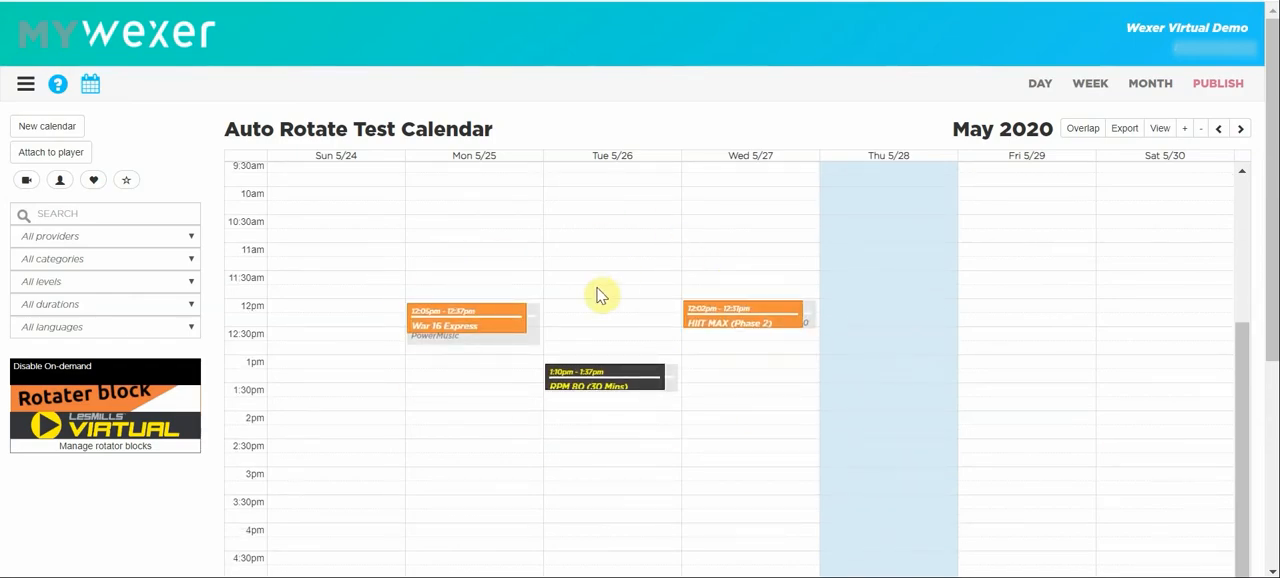